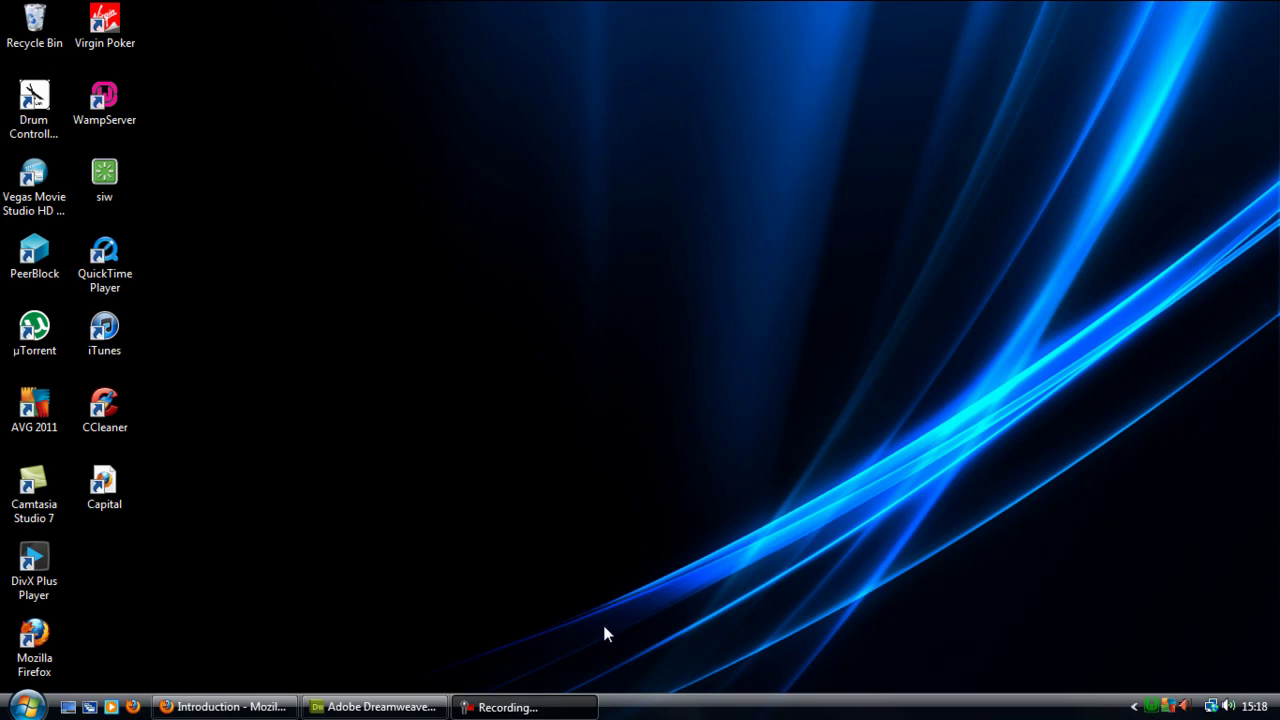
- Restore the Firefox window showing the phpBB 3 installation Introduction page
left_click(590, 703)
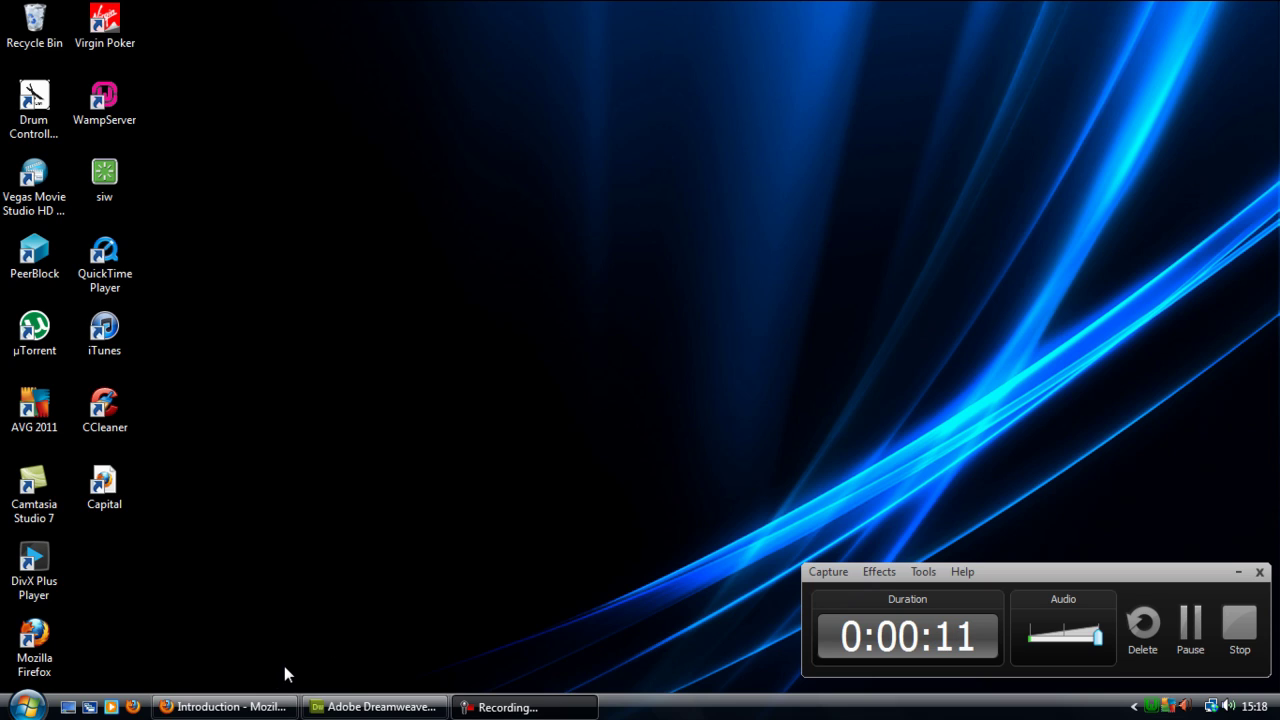
- Search Google for 'phpbb' and open the official phpBB.com website from the results
left_click(255, 716)
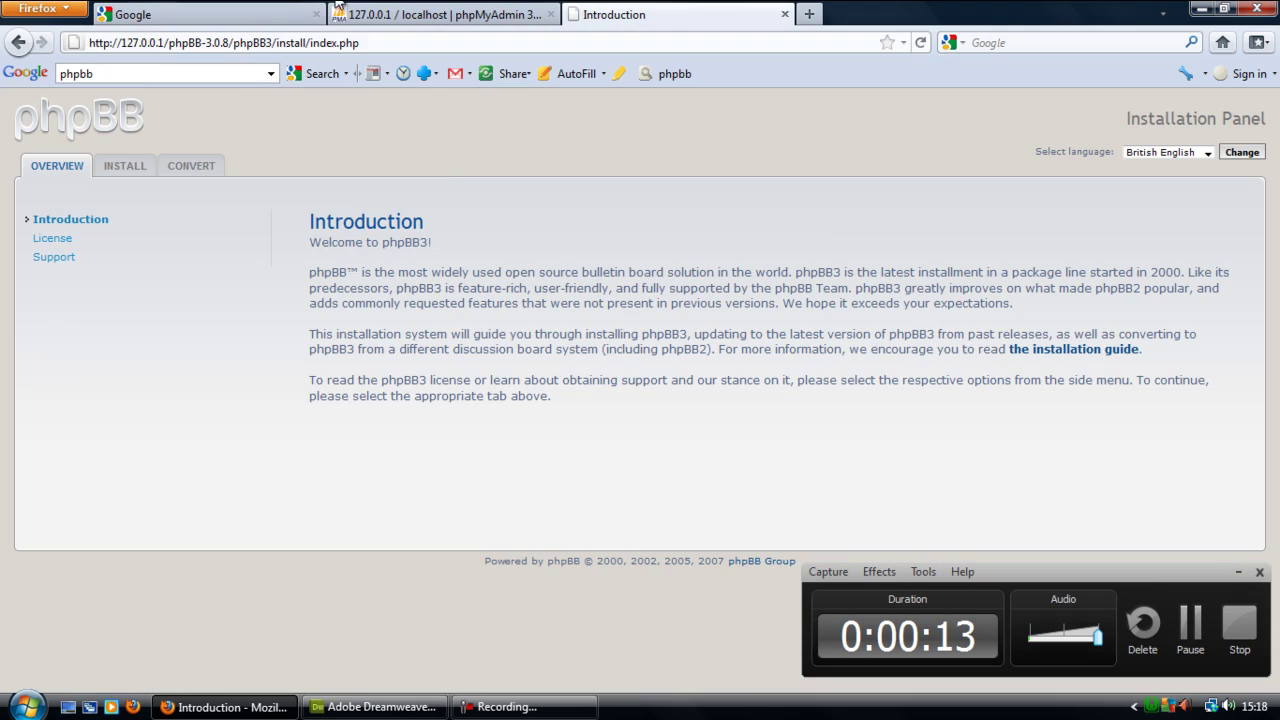
left_click(180, 14)
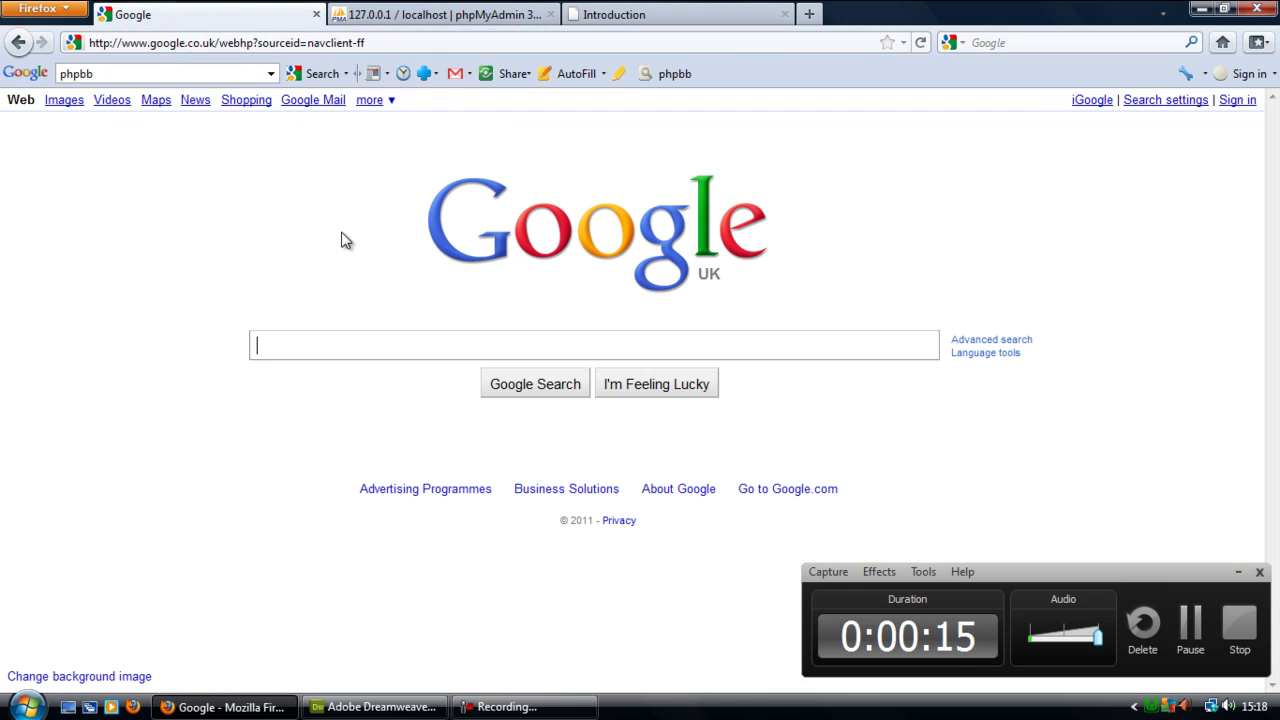
type("phpbb")
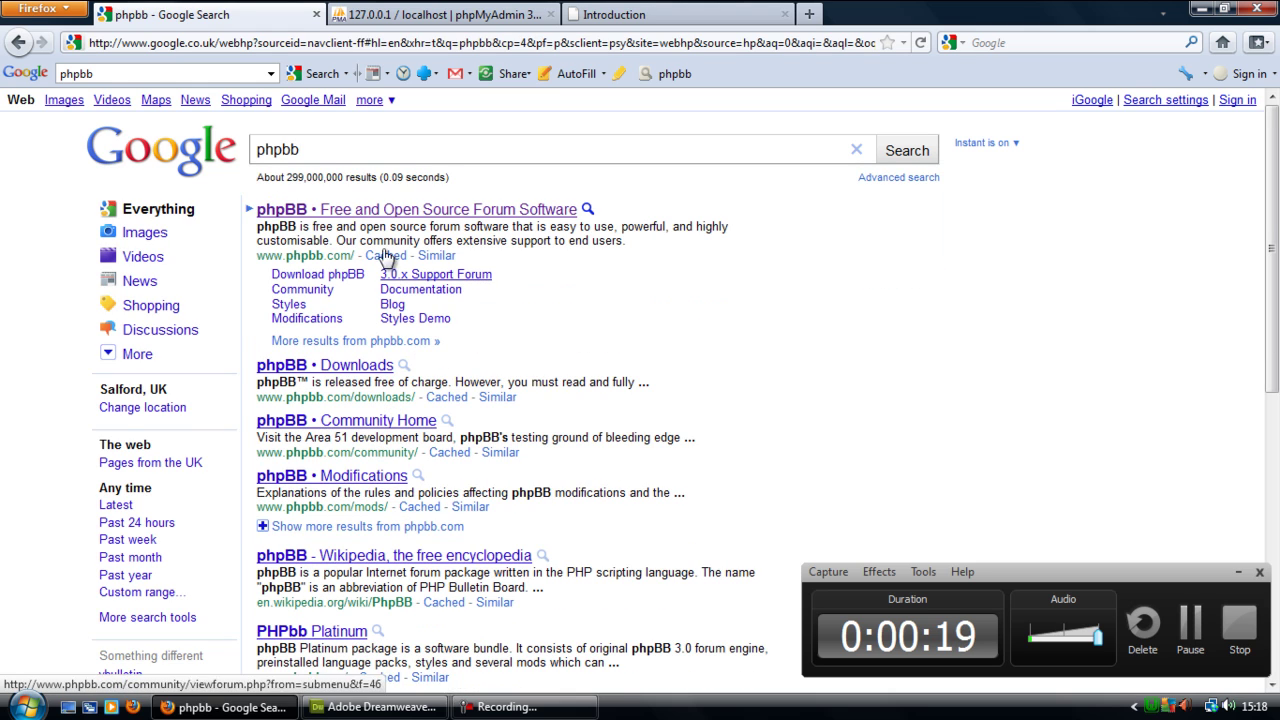
left_click(360, 212)
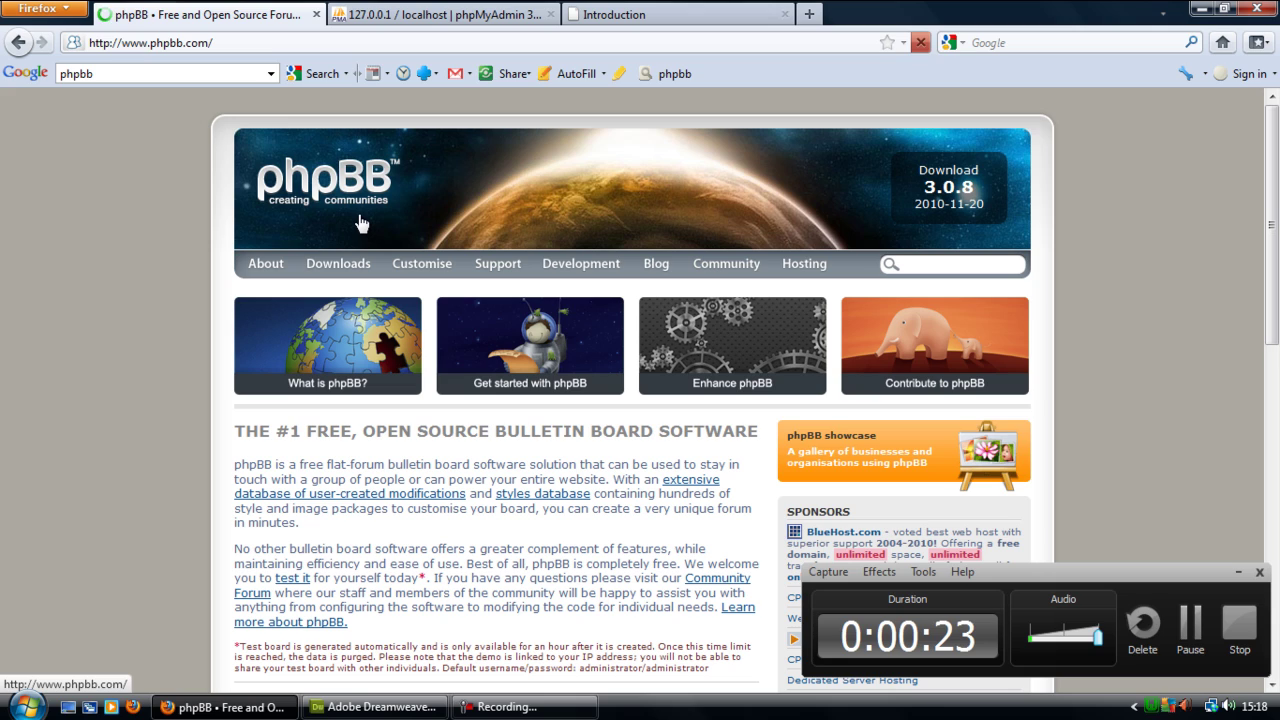
- Open the phpBB 3.0.8 download page to view the zip and bz2 links, then return to the local installer
left_click(985, 187)
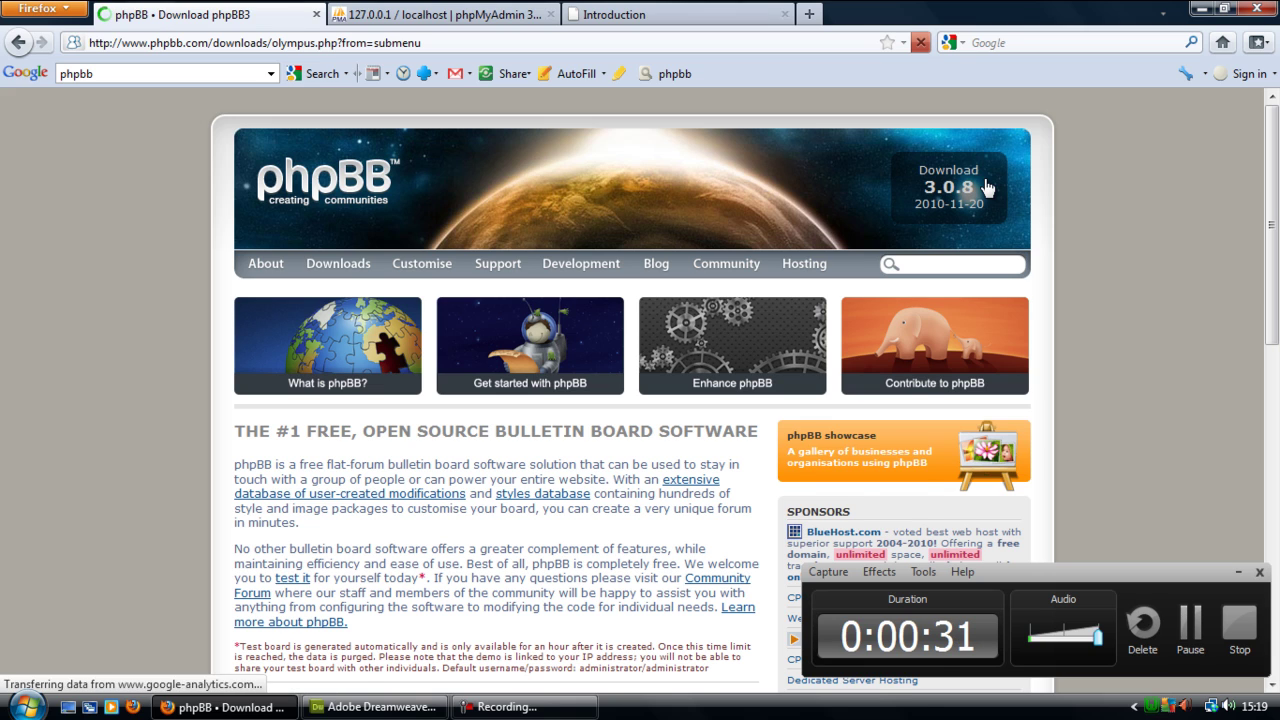
scroll(636, 355, "down", 2)
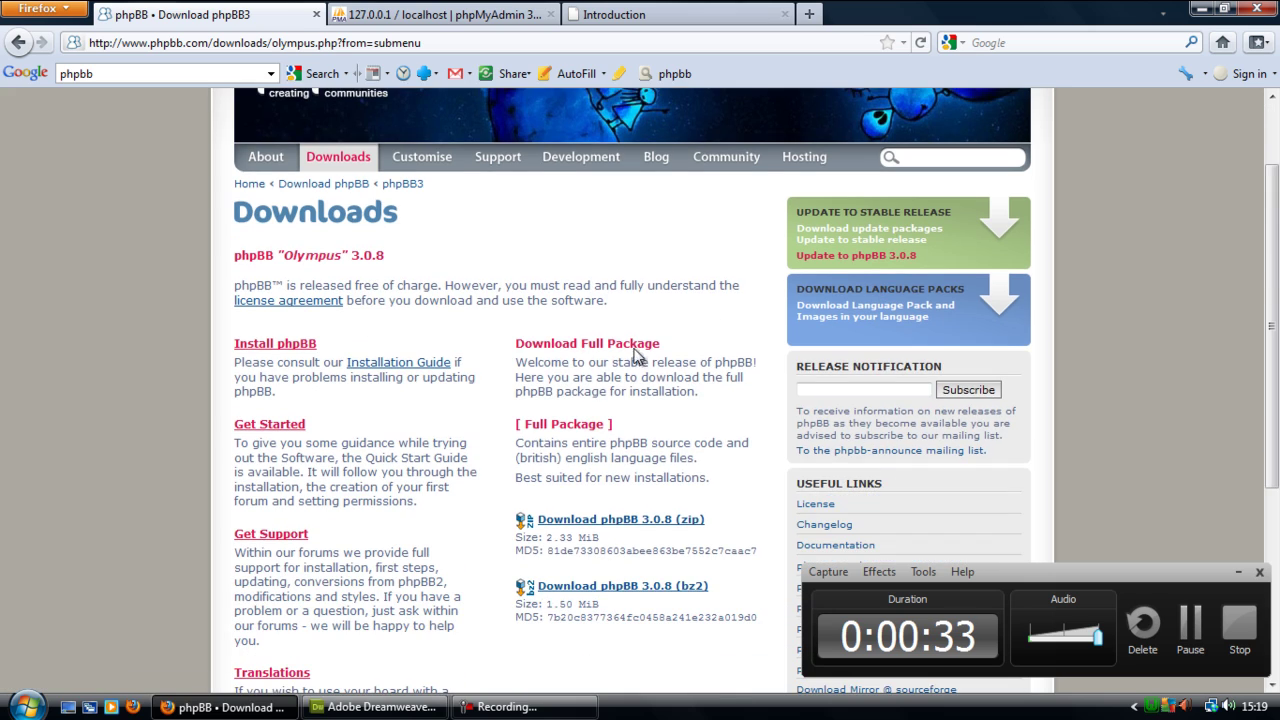
scroll(600, 440, "down", 2)
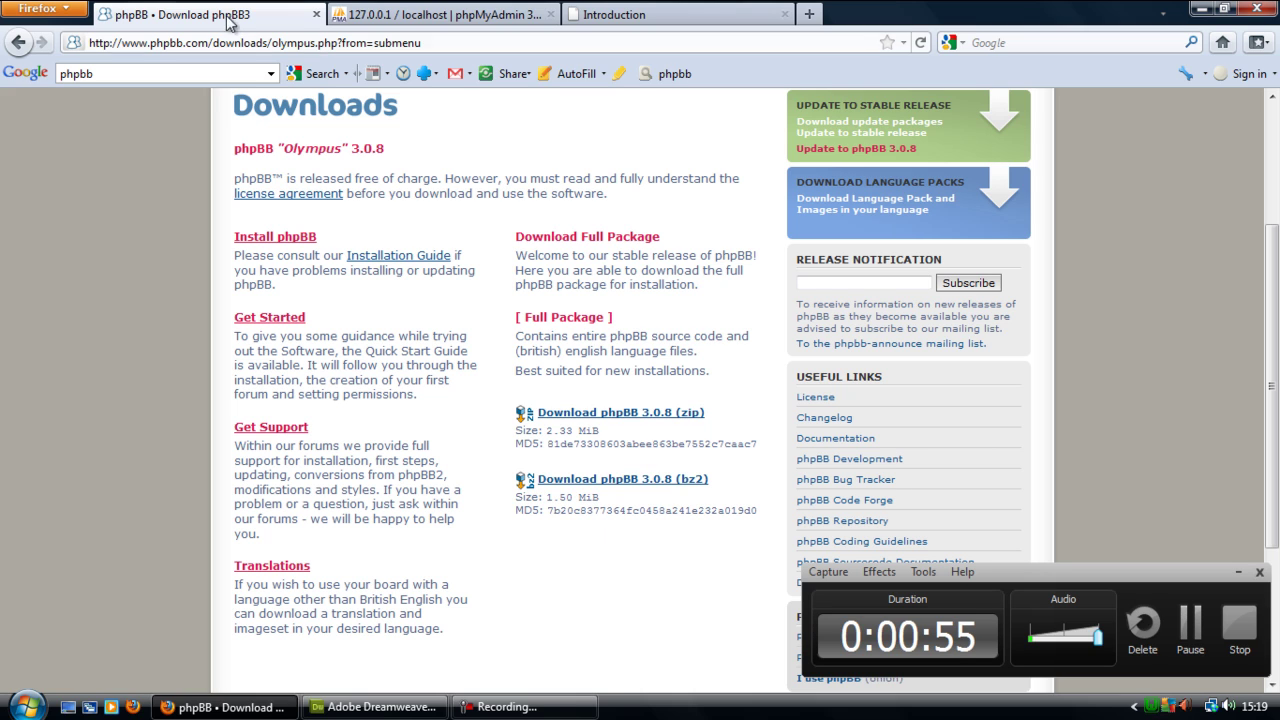
left_click(646, 18)
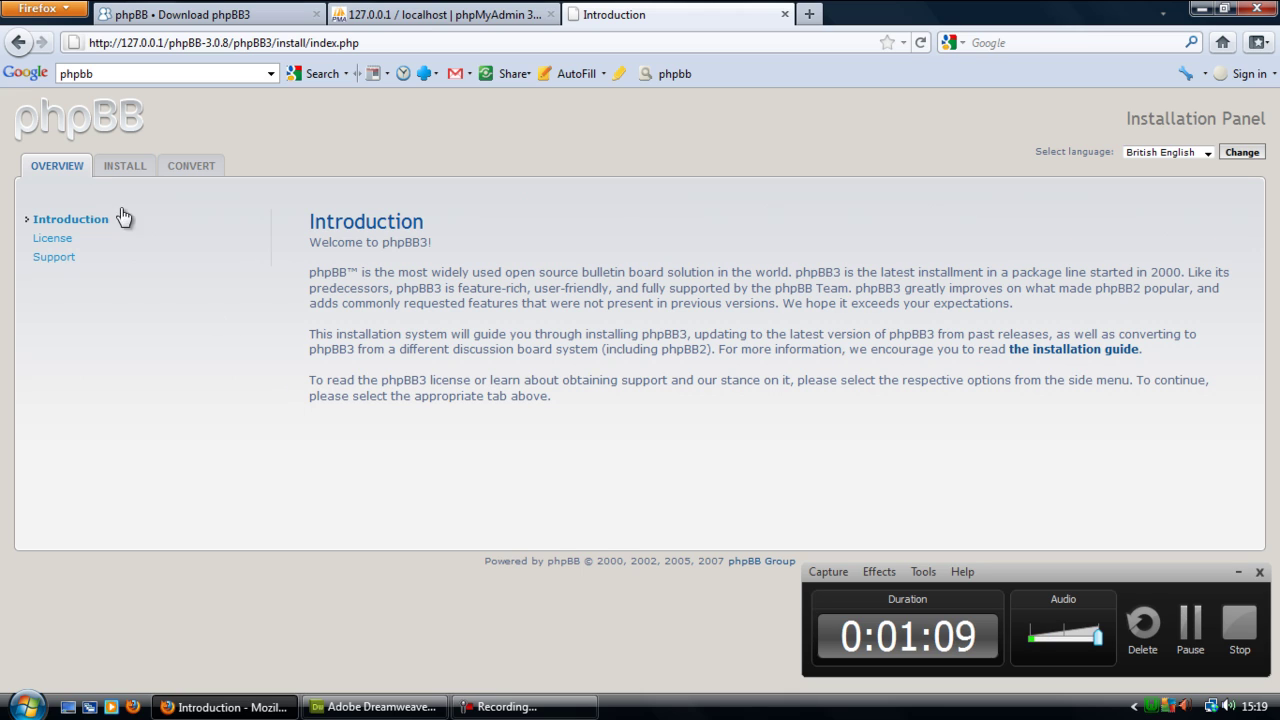
- Start the INSTALL wizard and proceed past the Welcome to Installation page
left_click(108, 170)
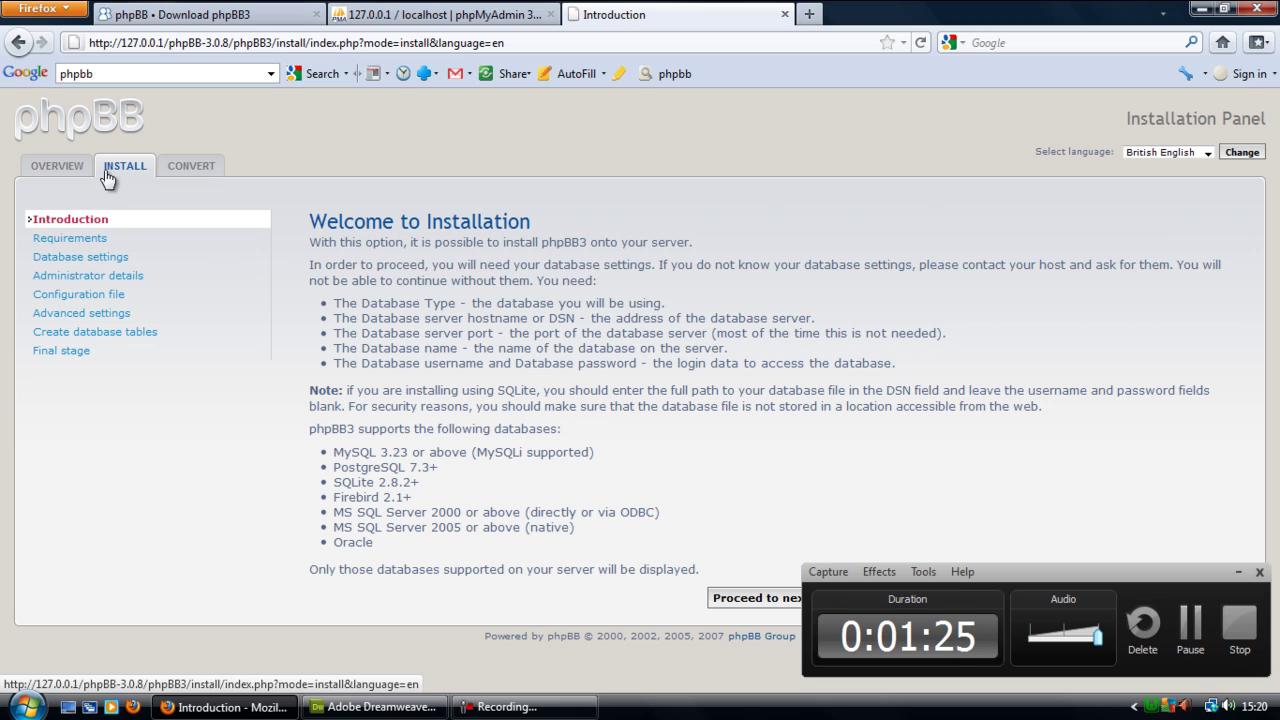
left_click(742, 597)
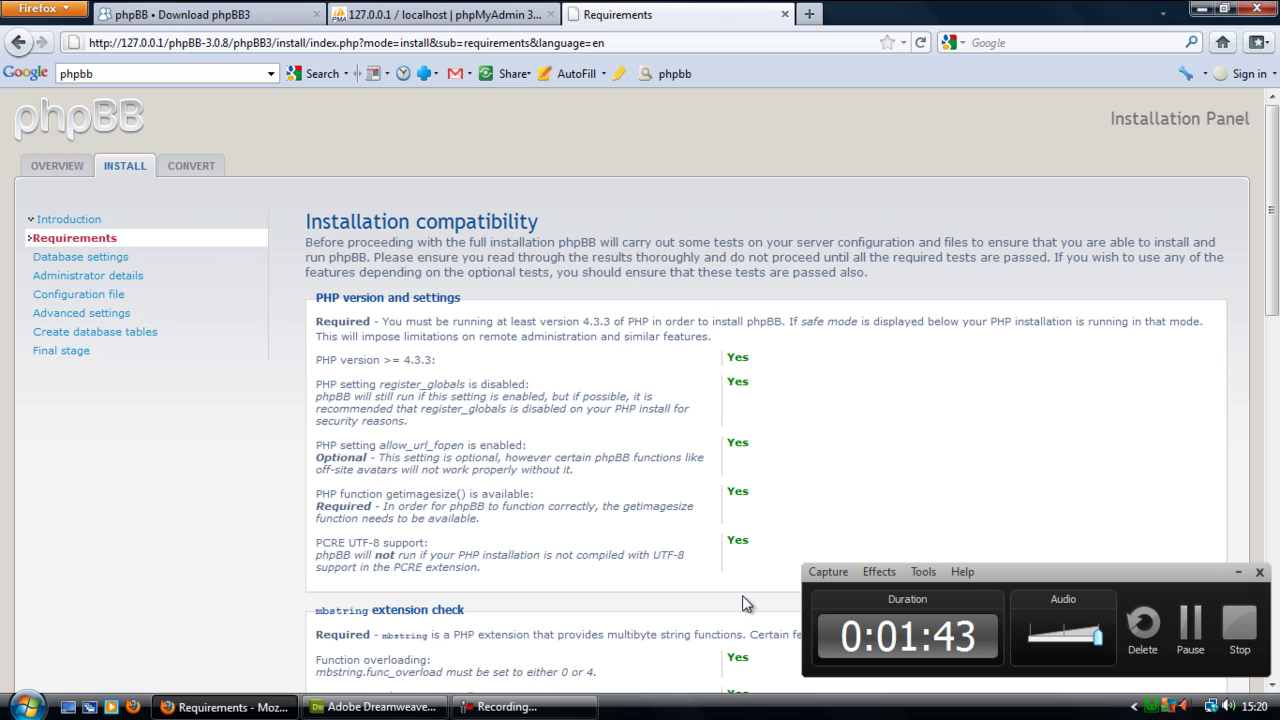
- Review the compatibility checks, noting MySQL and MySQLi Extension support and writable directories
scroll(863, 371, "down", 2)
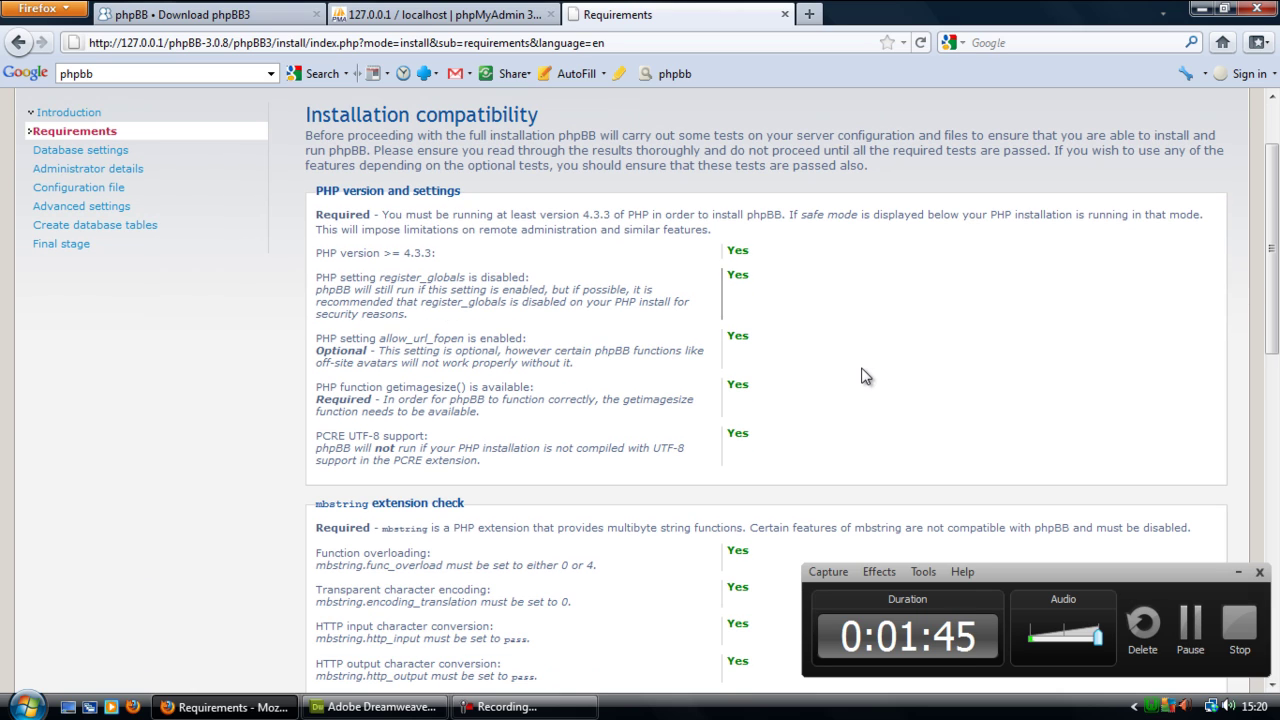
scroll(995, 327, "down", 8)
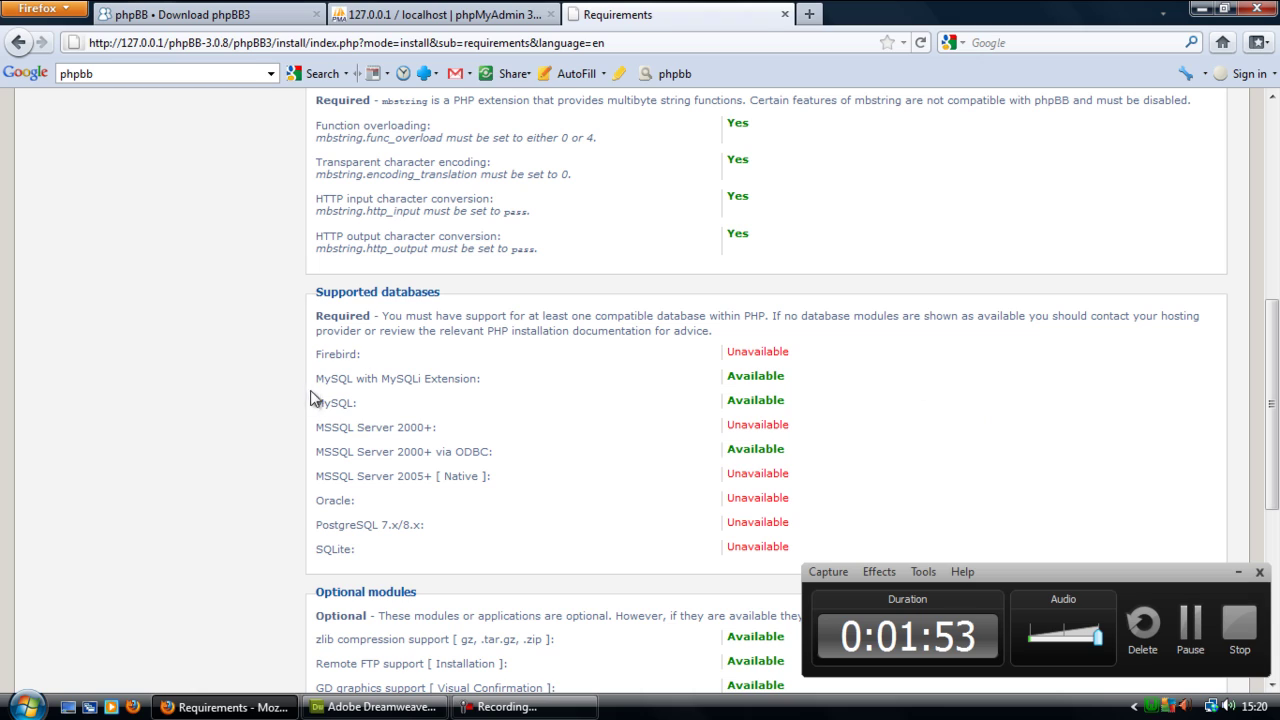
left_click_drag(317, 403, 803, 409)
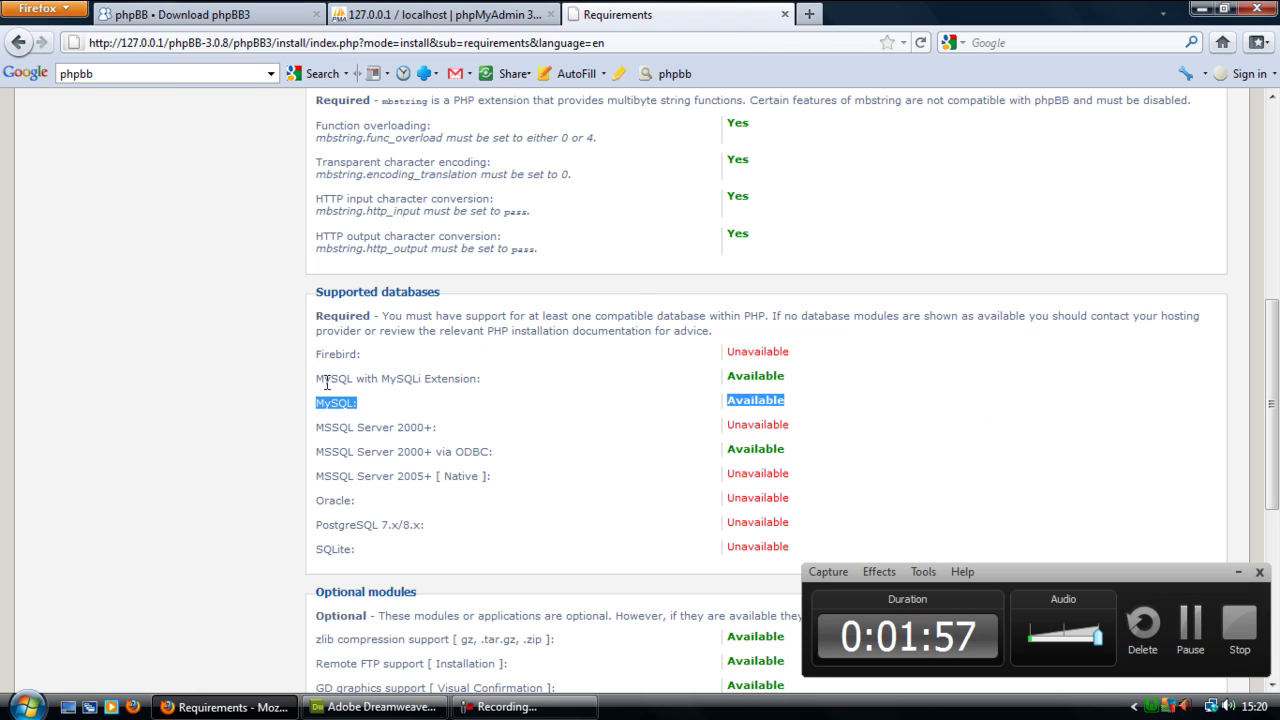
left_click_drag(316, 379, 826, 386)
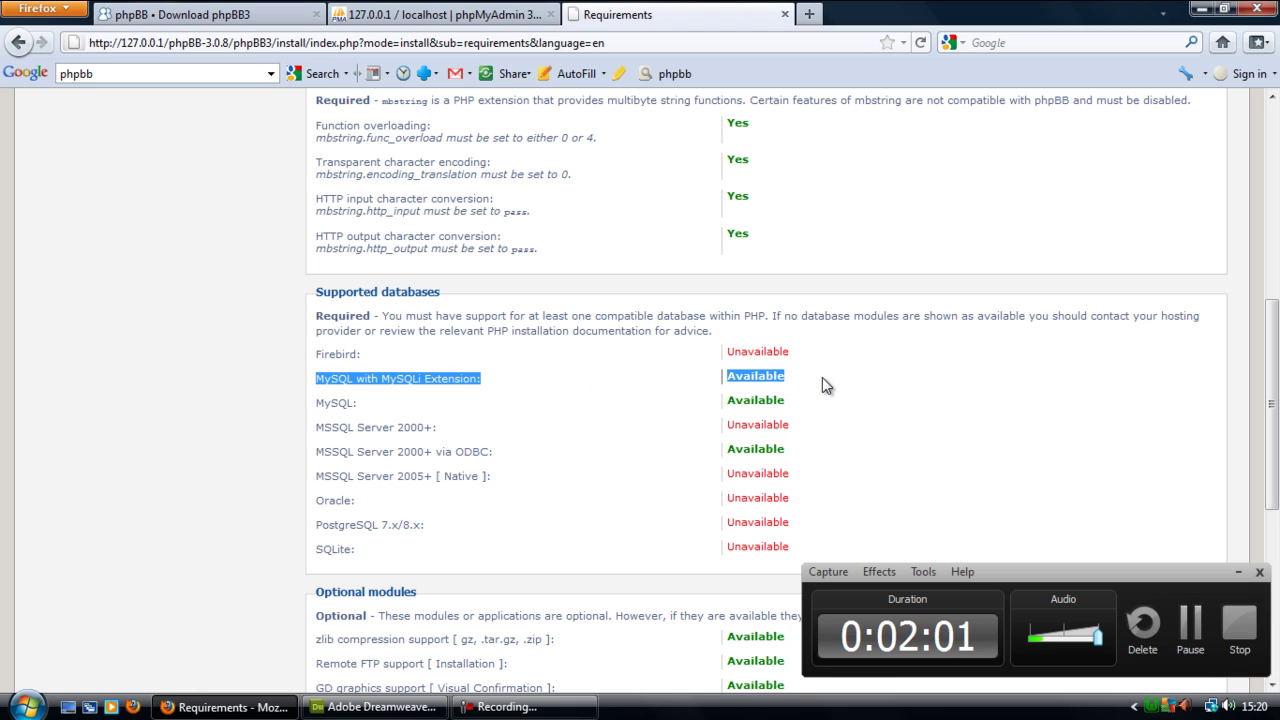
left_click_drag(1272, 310, 1270, 570)
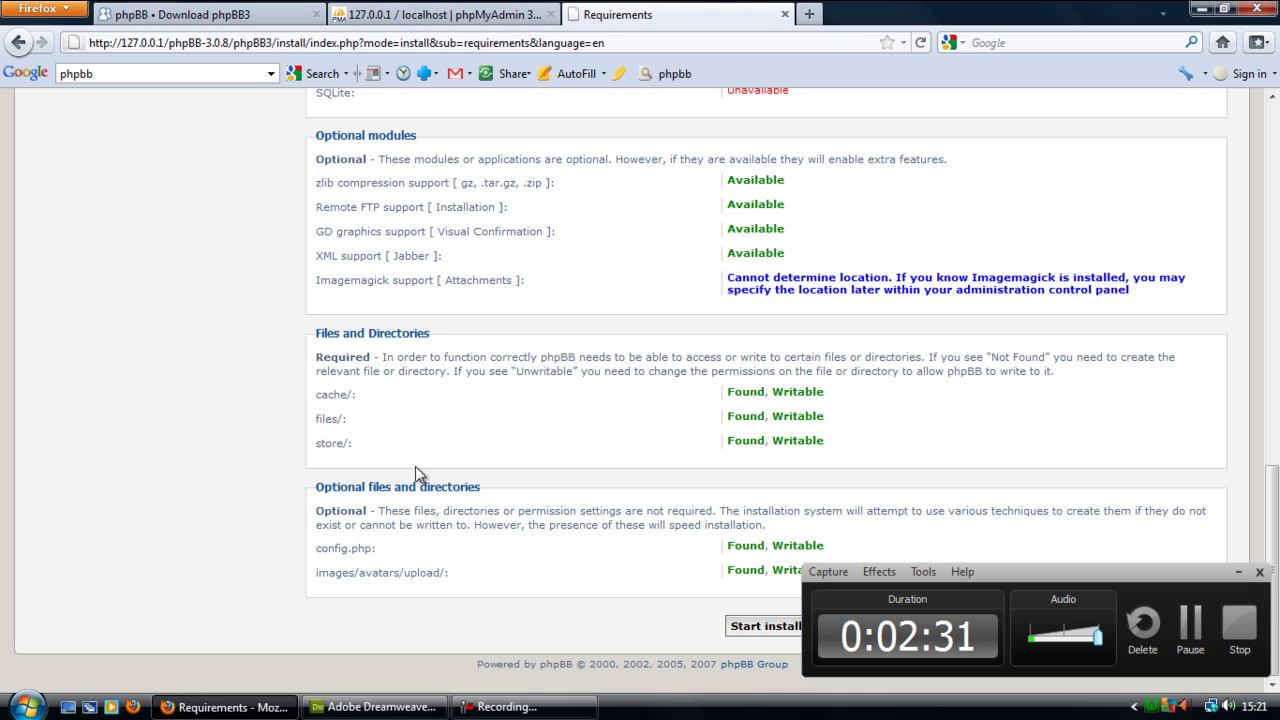
- Start the install and set the database type to MySQL with MySQLi Extension
left_click(1238, 572)
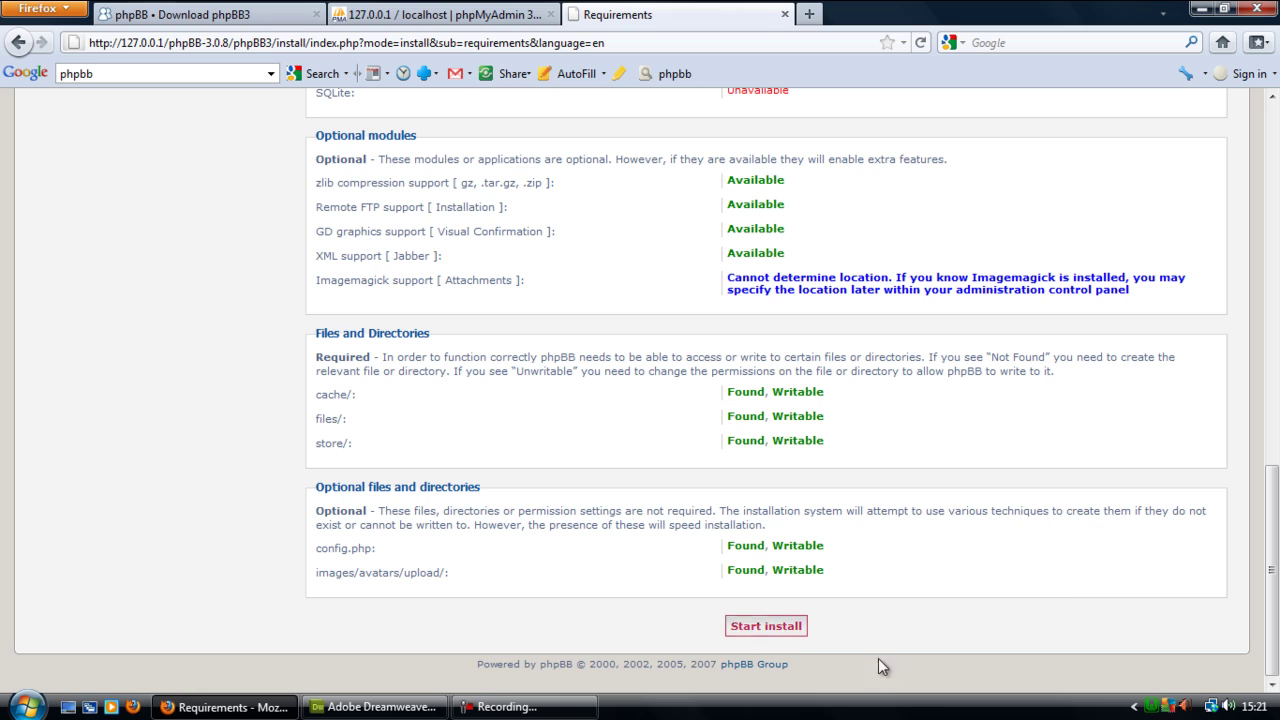
left_click(766, 626)
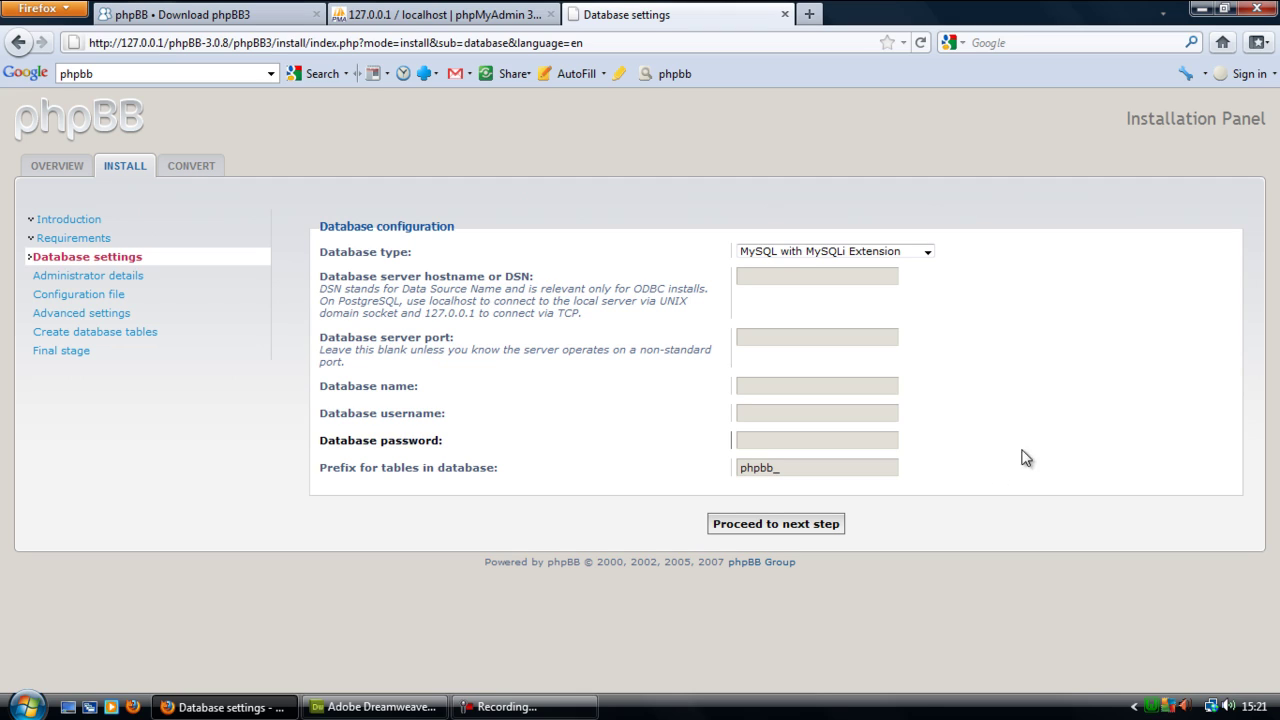
left_click(862, 254)
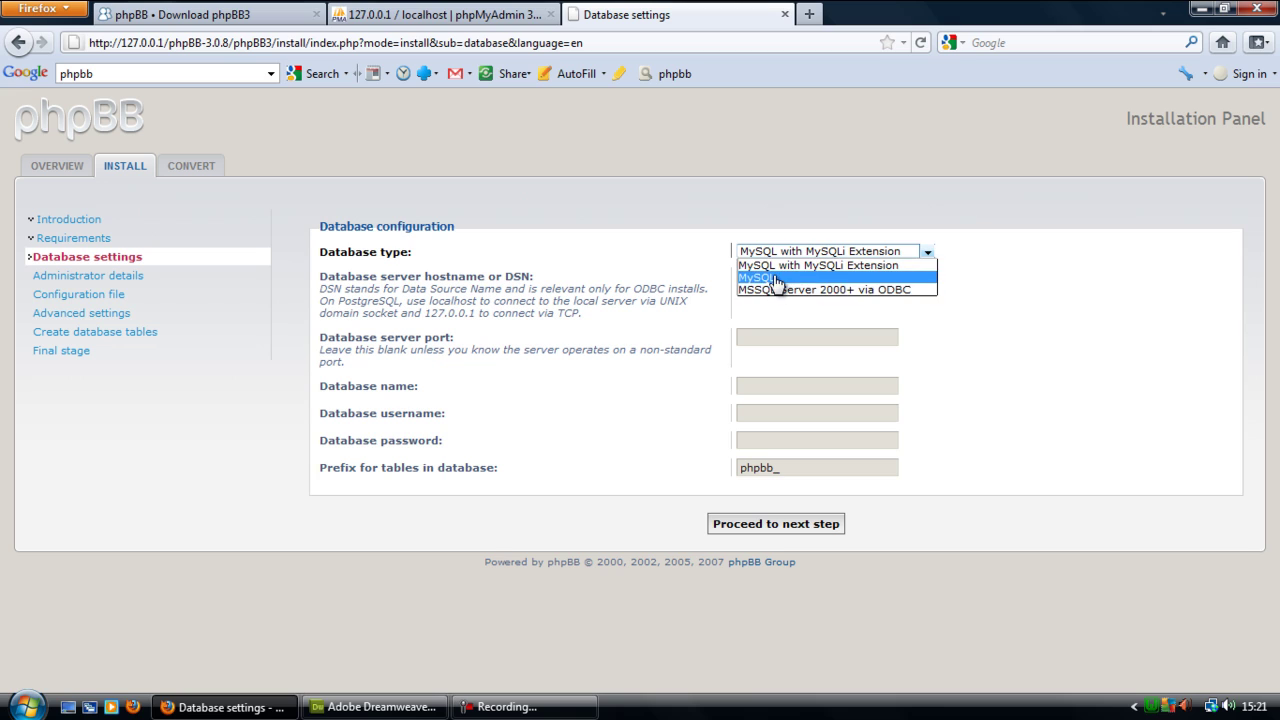
left_click(830, 277)
left_click(830, 252)
left_click(825, 278)
left_click(835, 252)
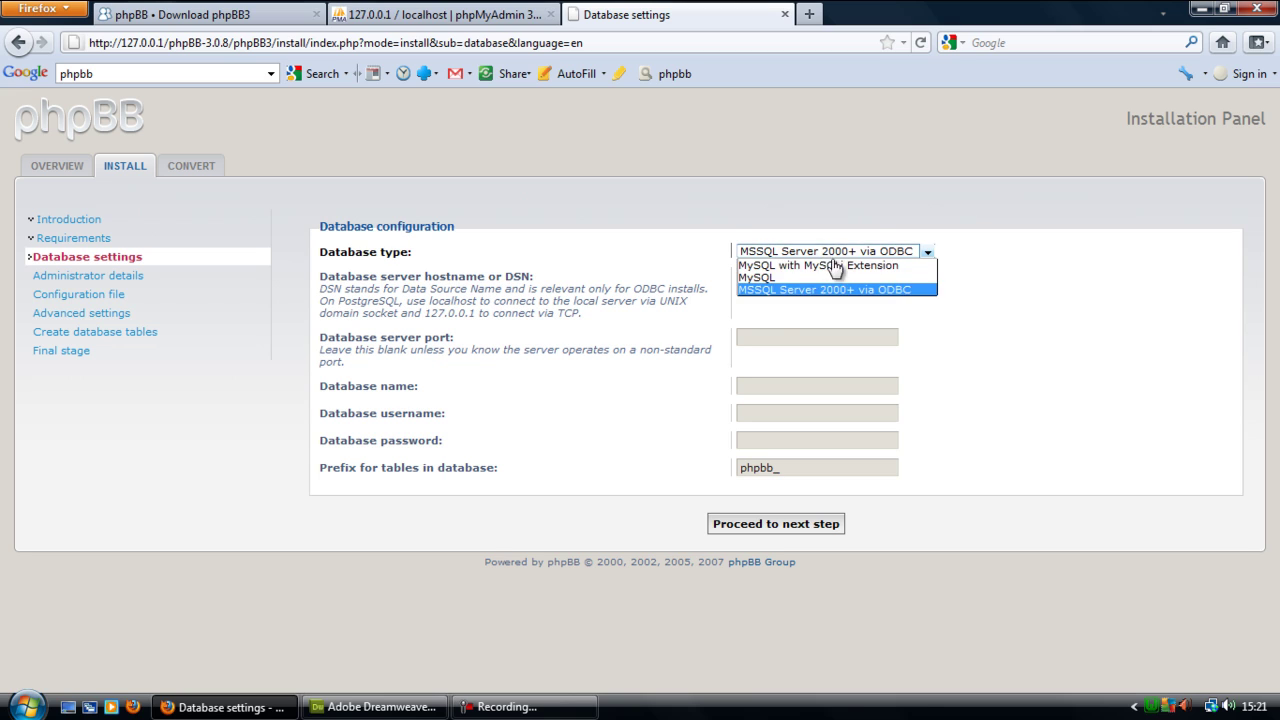
left_click(830, 277)
left_click(870, 253)
left_click(793, 266)
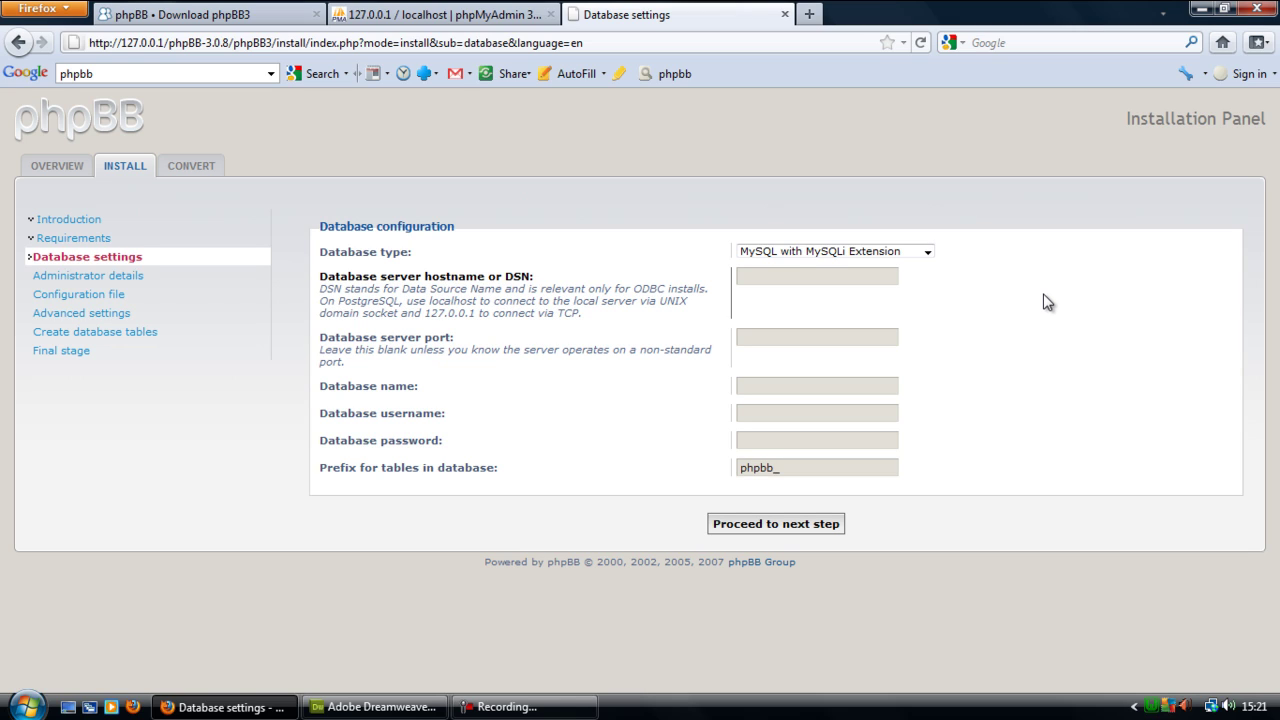
- Set the database server hostname to 127.0.0.1 instead of localhost
left_click(769, 279)
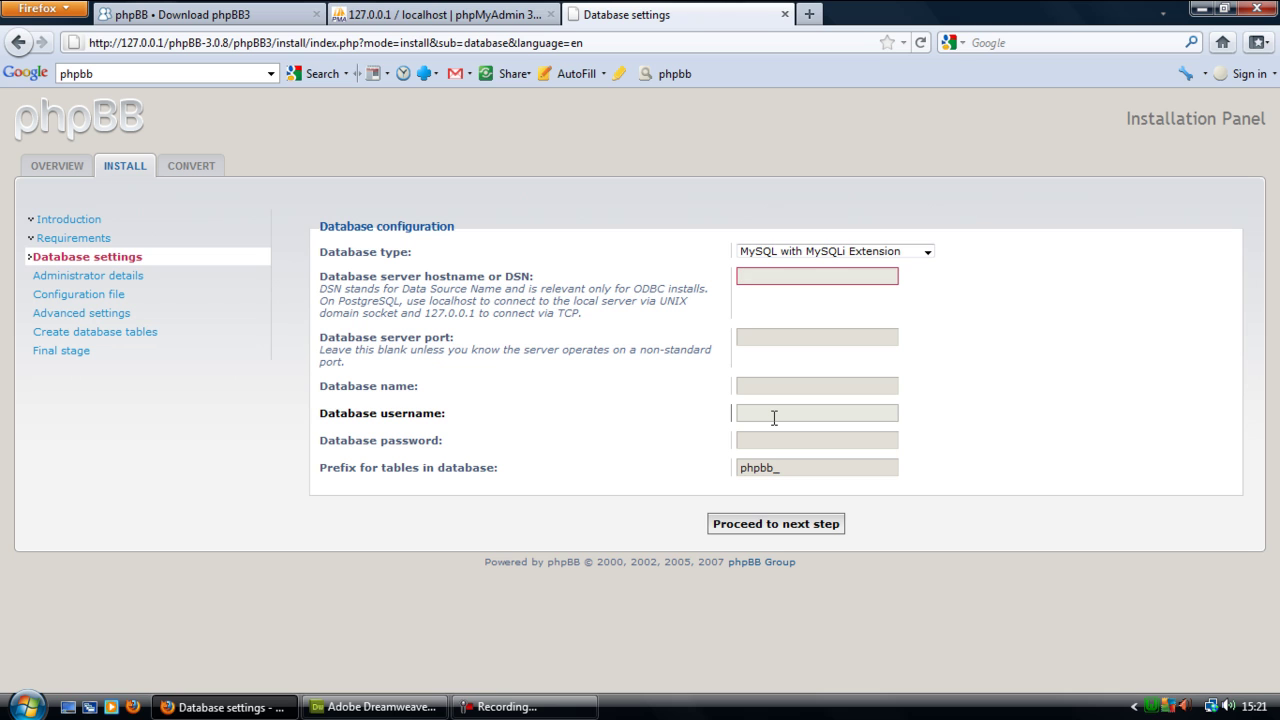
type("127.0.0")
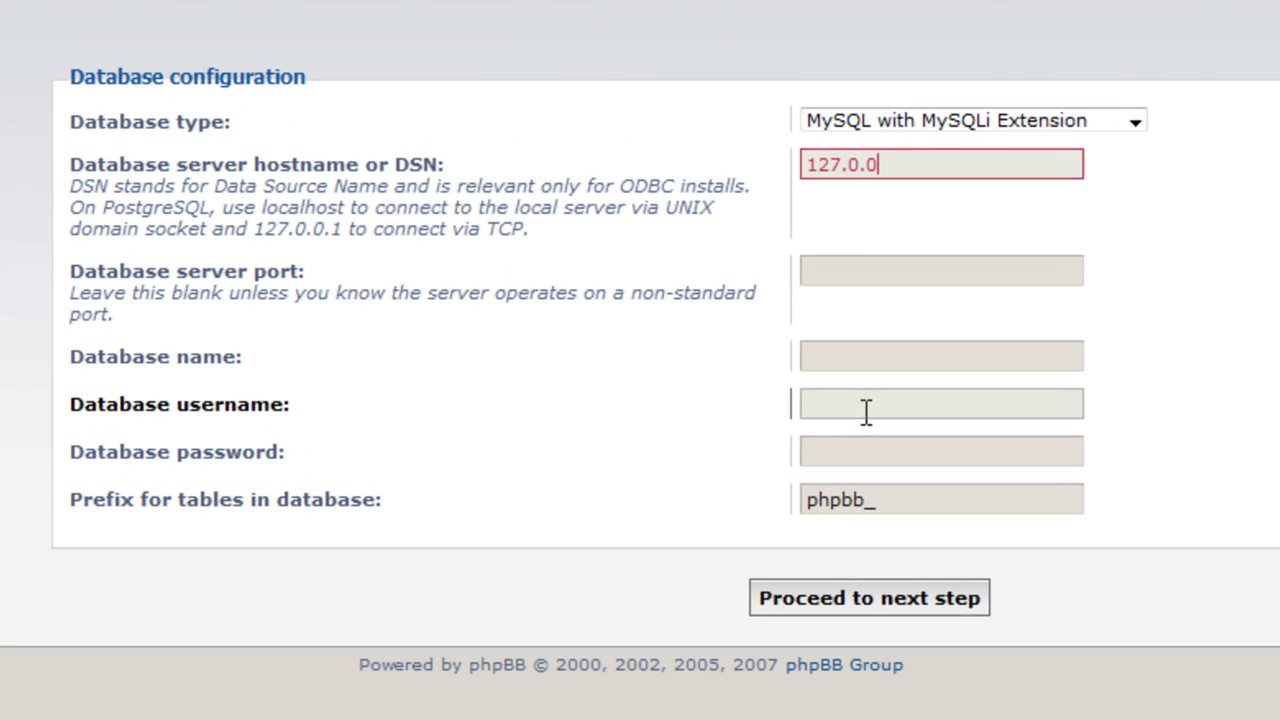
type(".1")
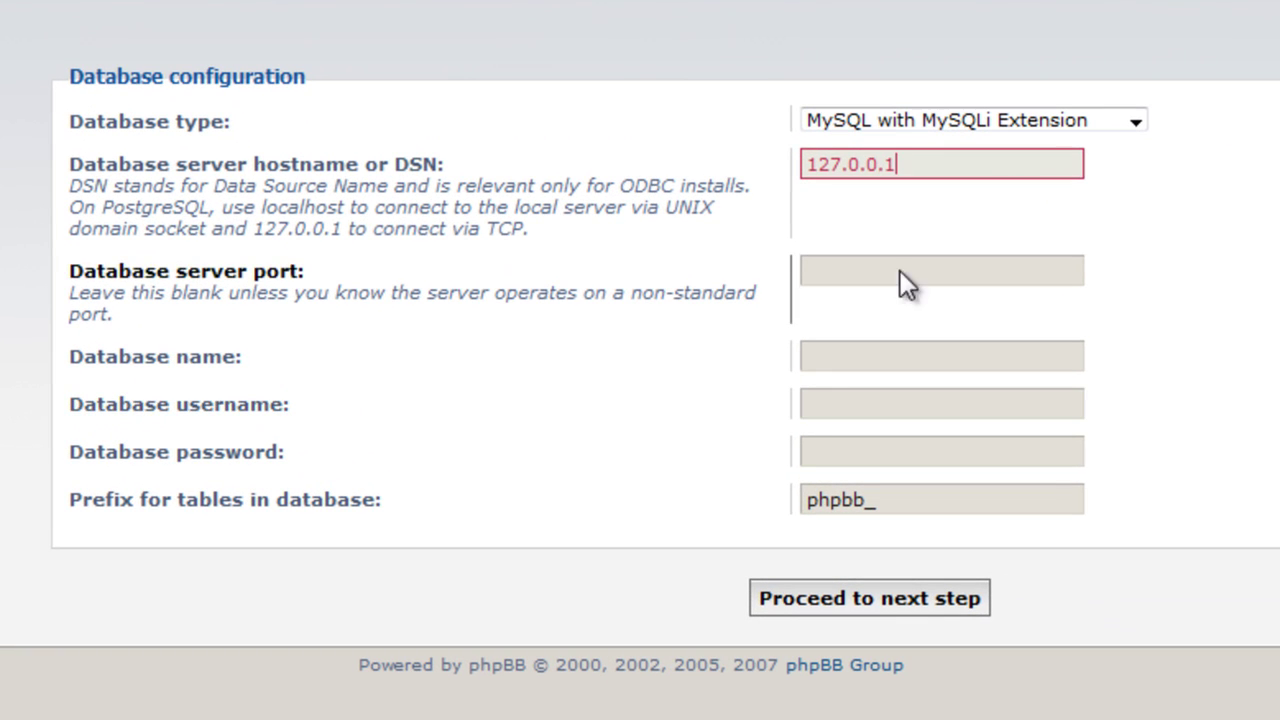
left_click_drag(917, 155, 700, 350)
type("localghost")
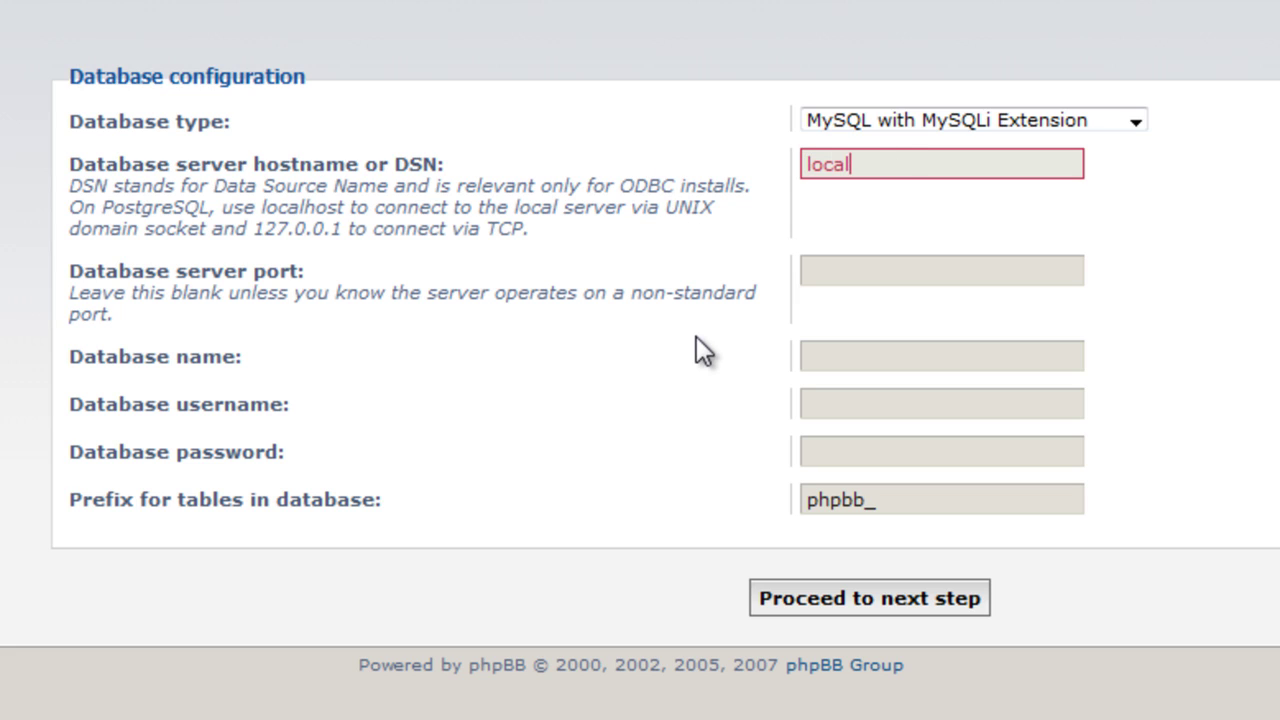
key("BackSpace")
key("BackSpace")
key("BackSpace")
key("BackSpace")
key("BackSpace")
key("BackSpace")
type("lhost")
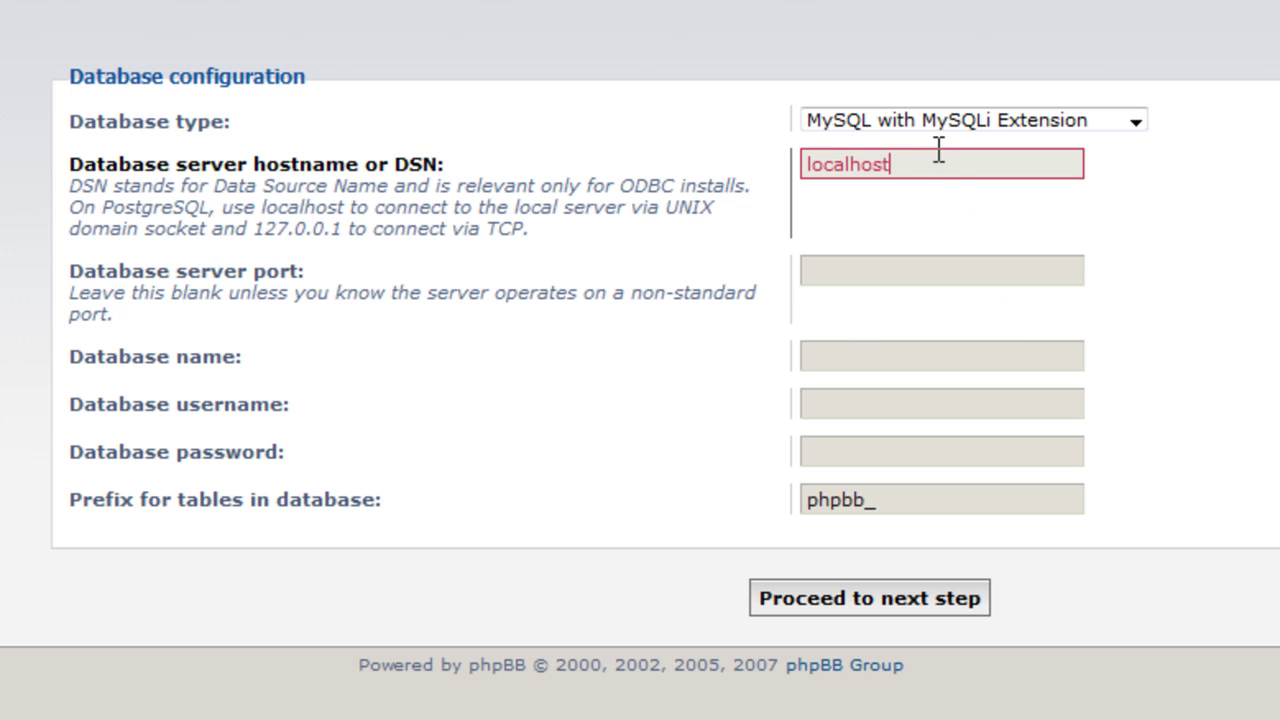
left_click_drag(937, 162, 369, 305)
type("127.0.0.1")
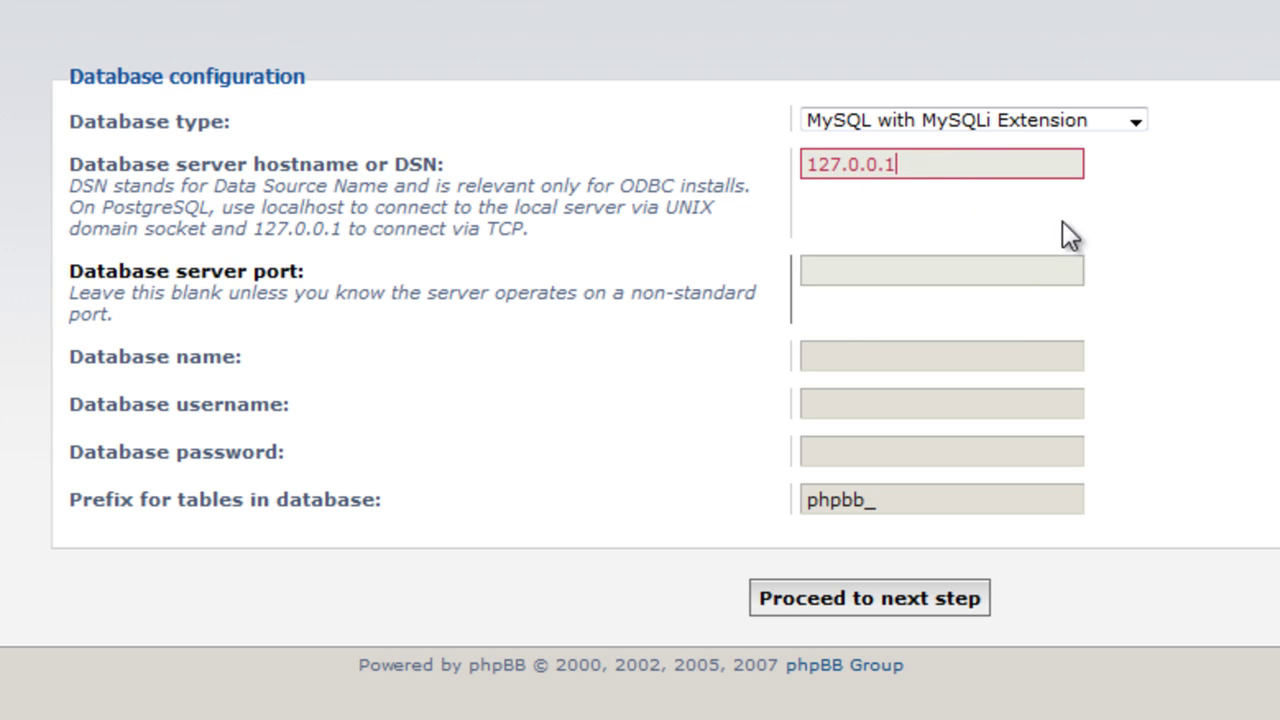
- Leave the database server port blank, as the help text advises, and move to Database name
left_click(934, 267)
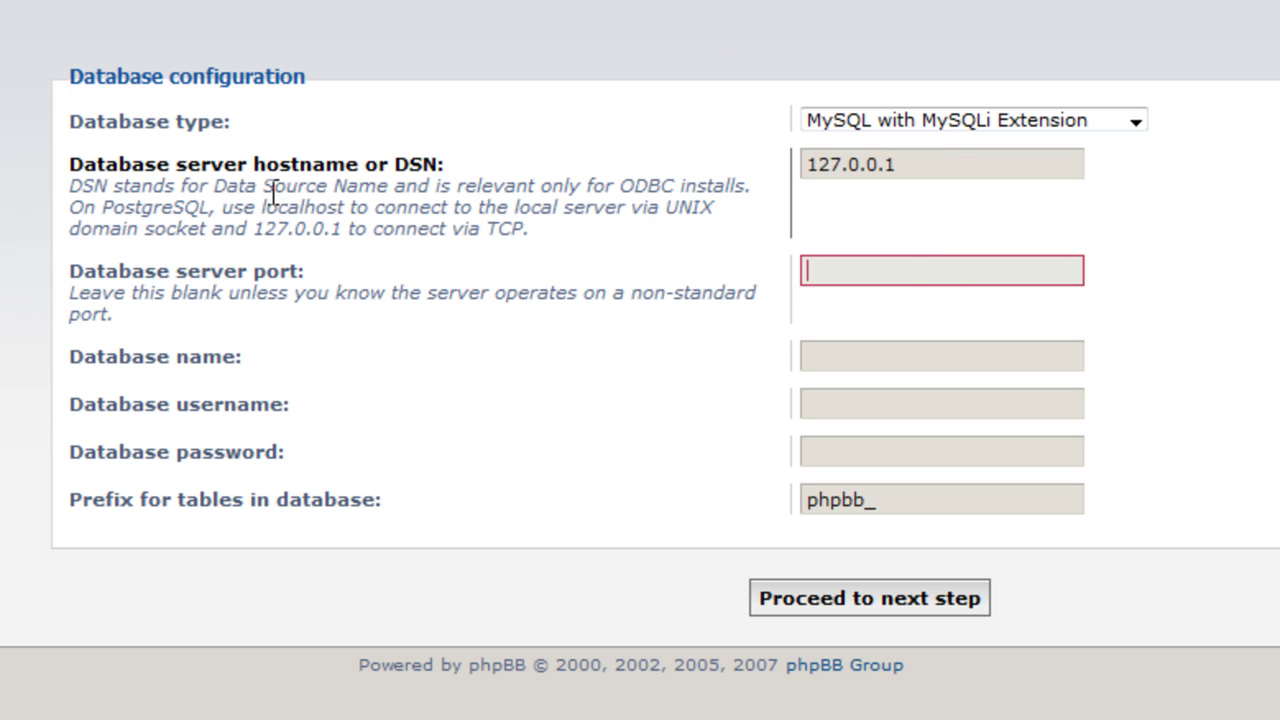
left_click_drag(263, 208, 370, 210)
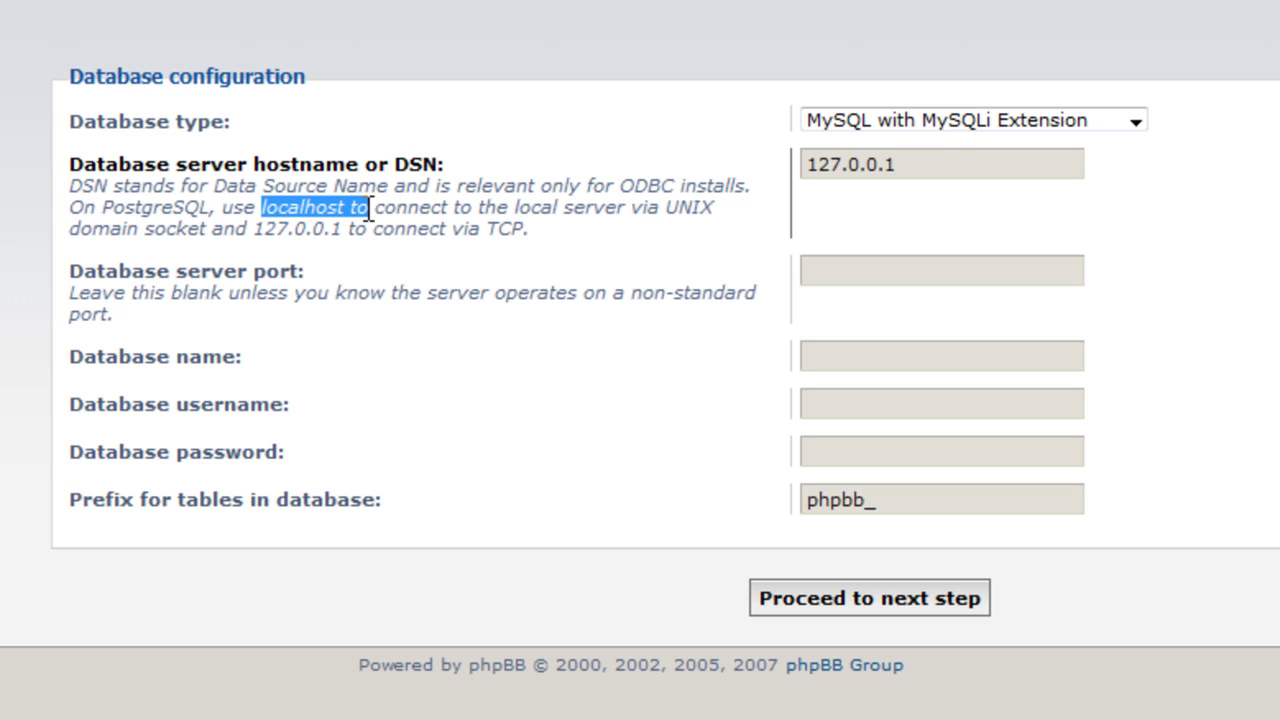
double_click(914, 162)
left_click(952, 268)
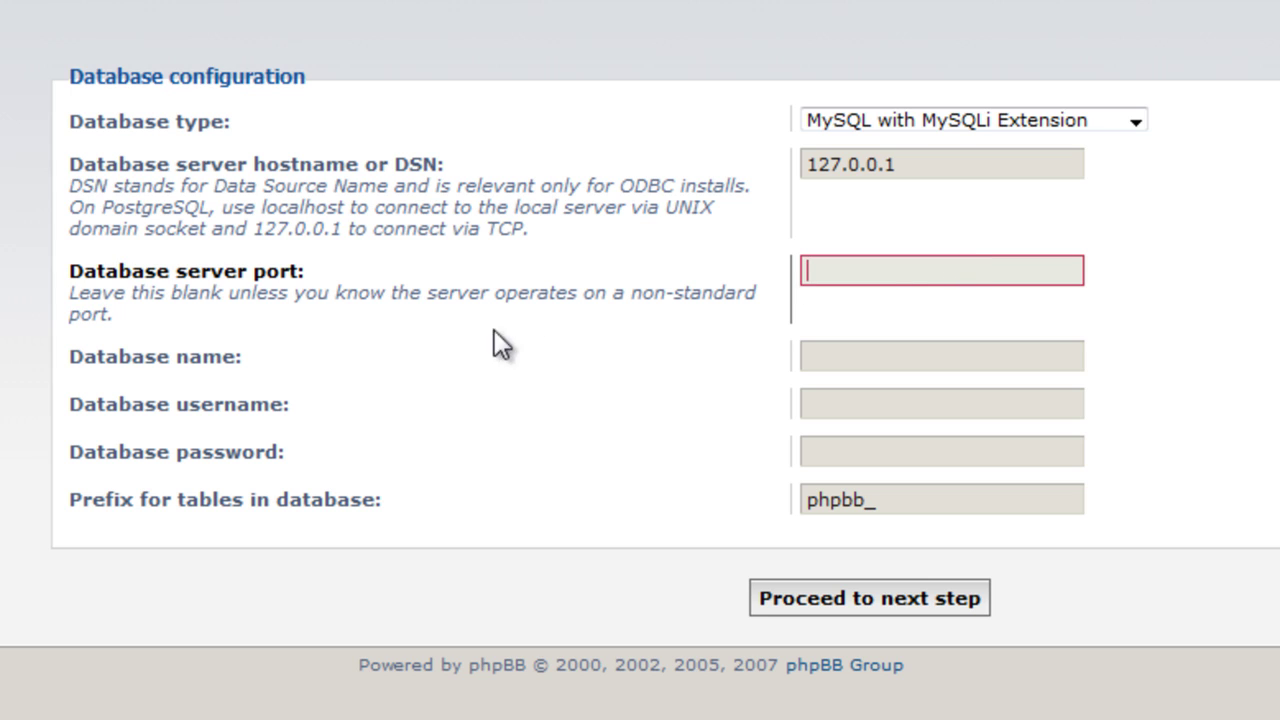
mouse_move(77, 293)
left_mouse_down()
mouse_move(118, 316)
mouse_move(97, 305)
left_mouse_up()
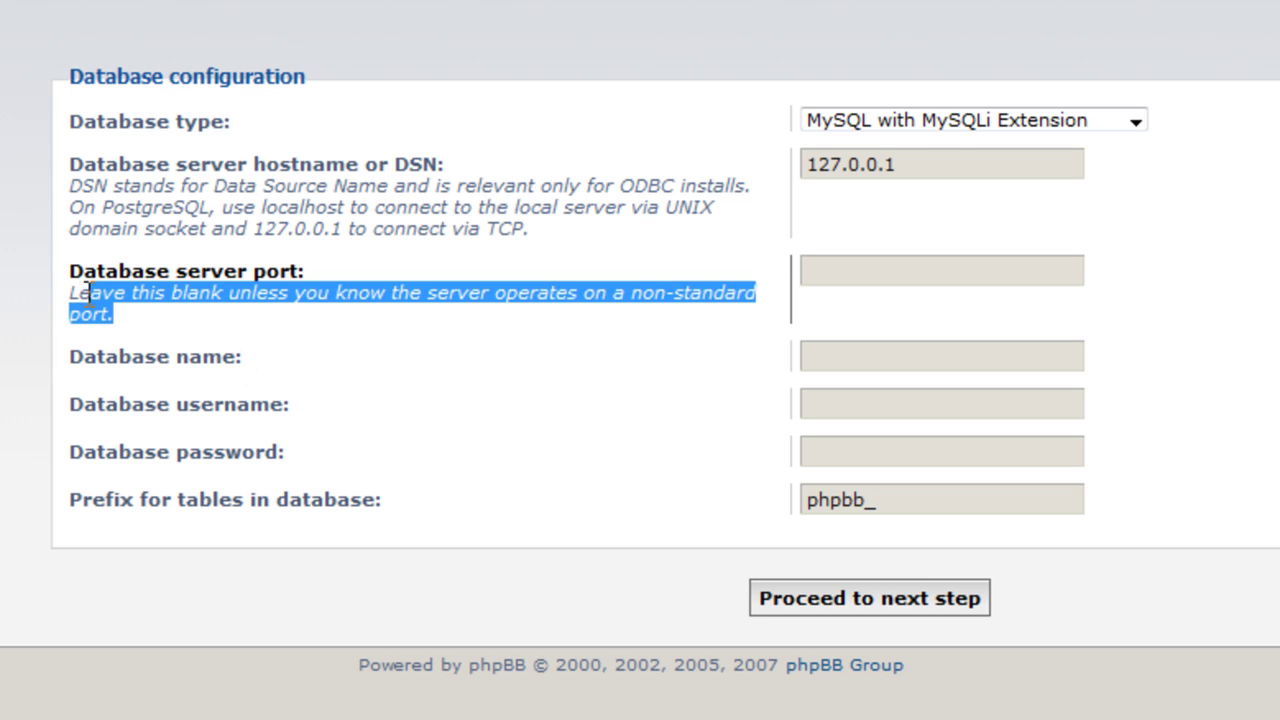
left_click(62, 287)
left_click(871, 277)
left_click(937, 364)
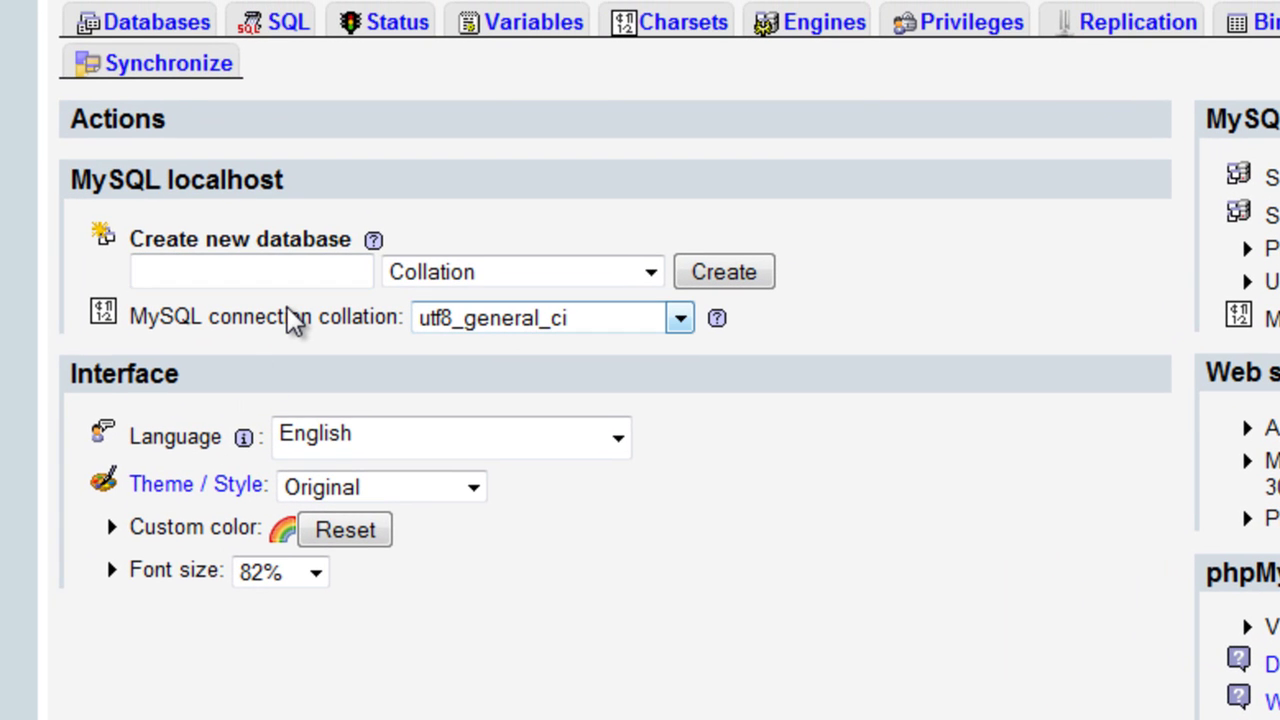
- Create an empty MySQL database named phpbb_tutorial in phpMyAdmin
type("phpbb")
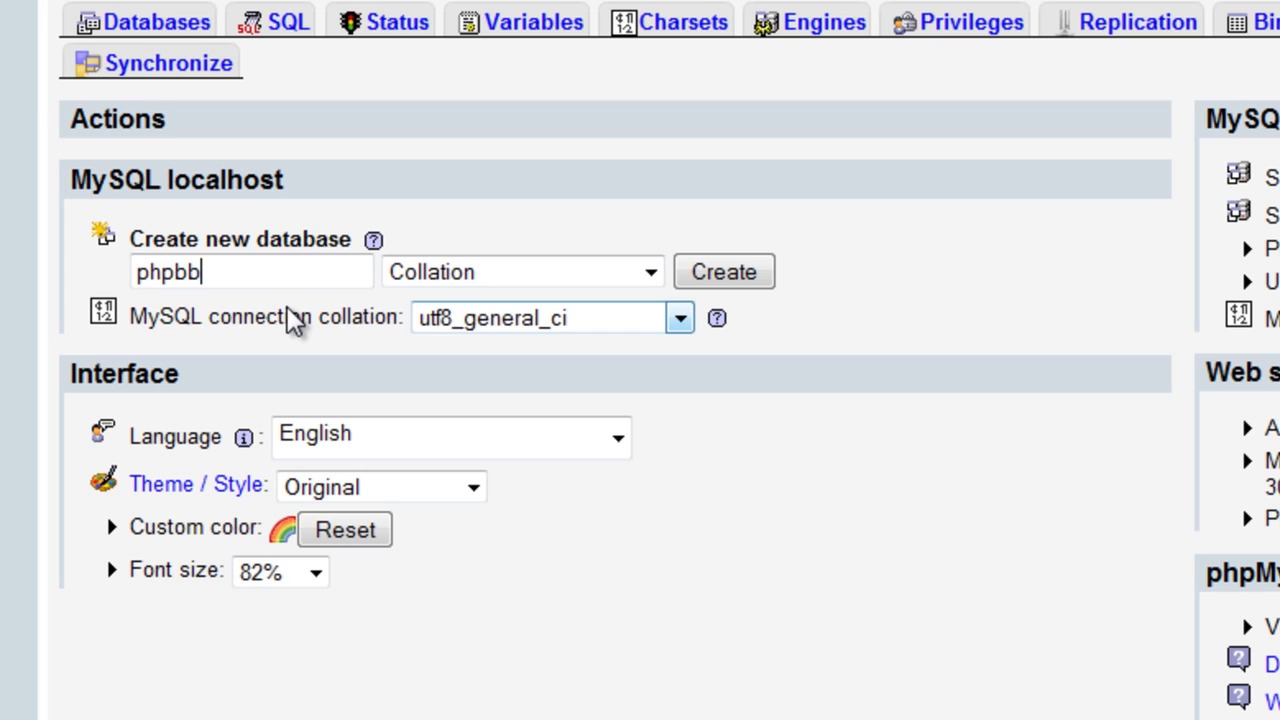
type("_tutorial")
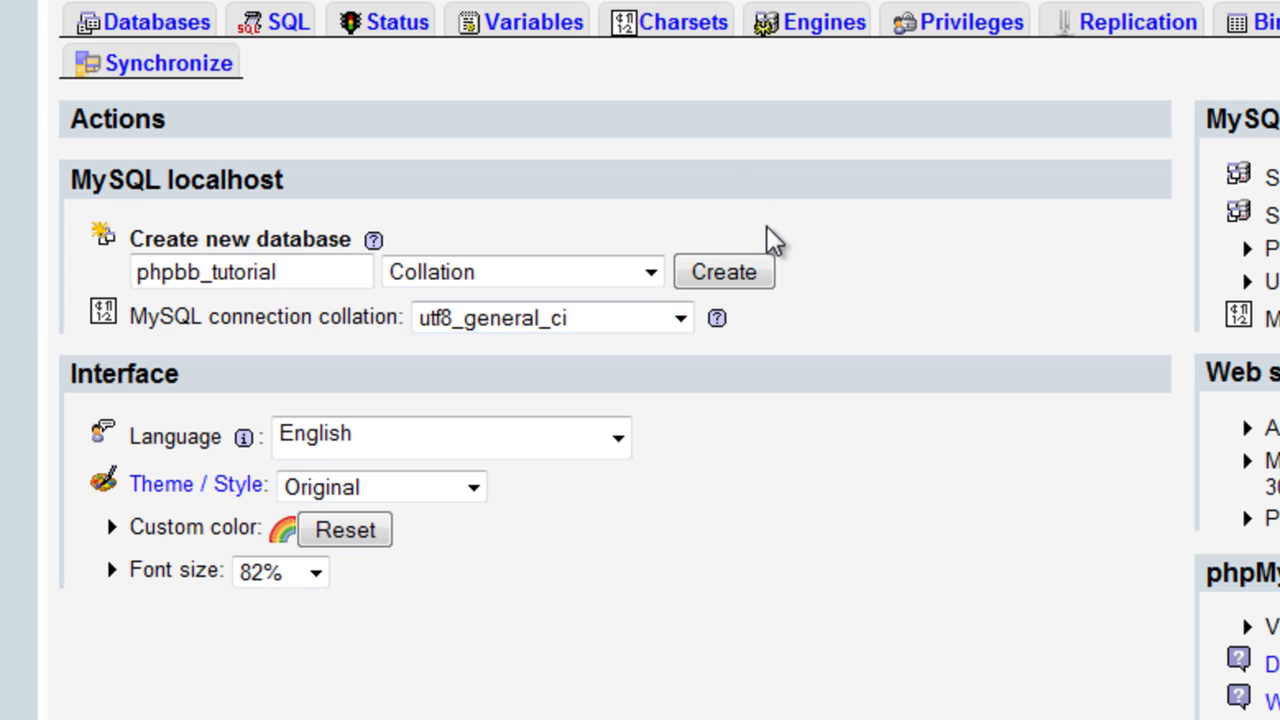
left_click(735, 270)
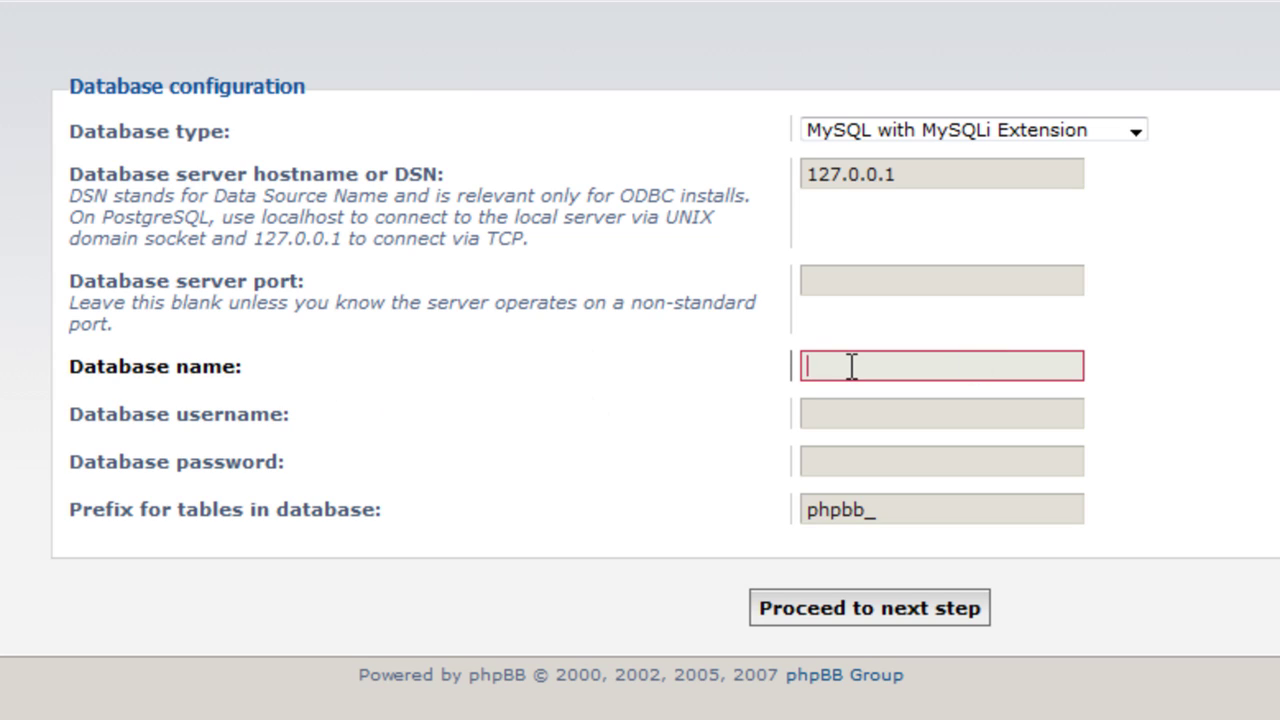
- Enter database name phpbb_tutorial and username root, keep the phpbb_ prefix, and test the connection
type("phpbb_tutorial")
left_click(863, 410)
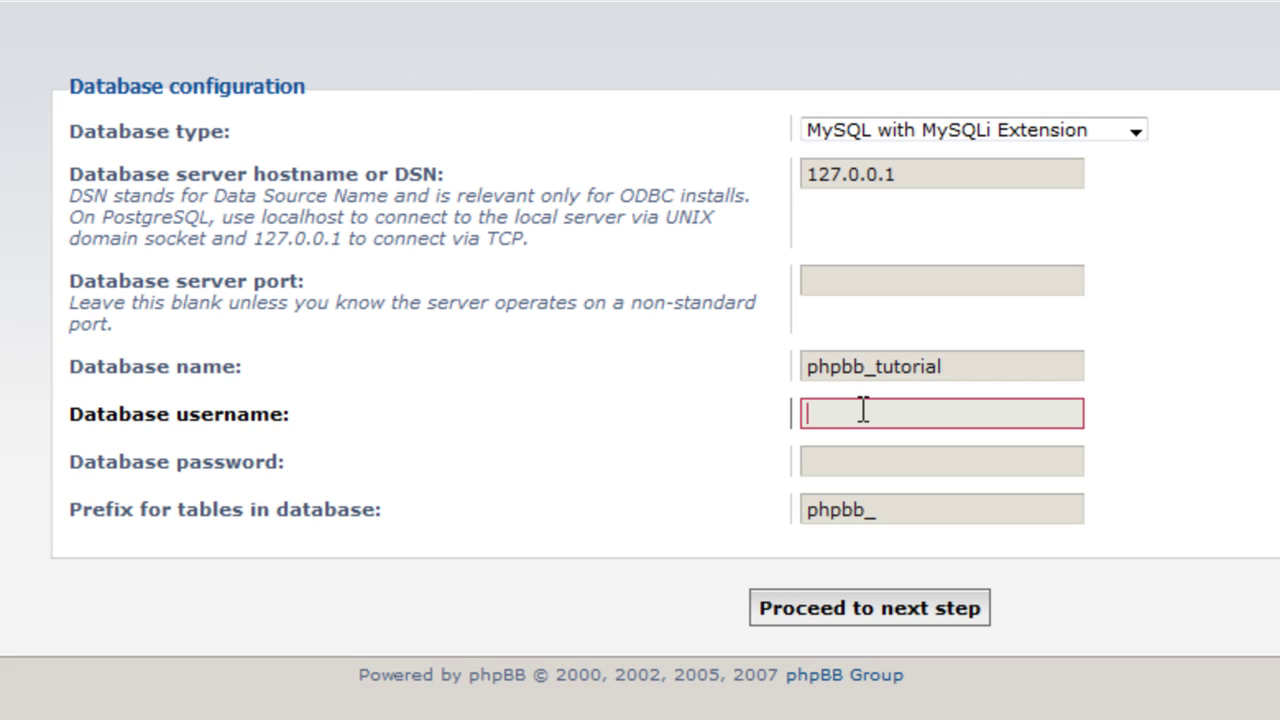
type("root")
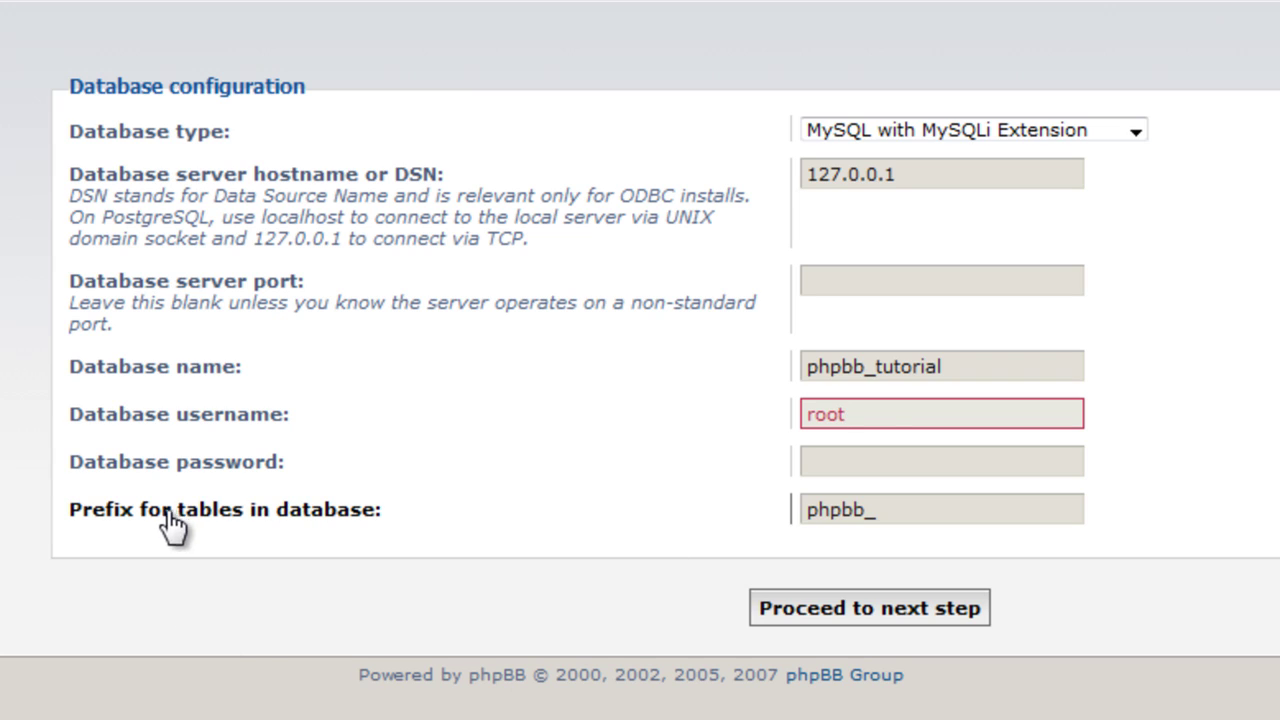
left_click(919, 512)
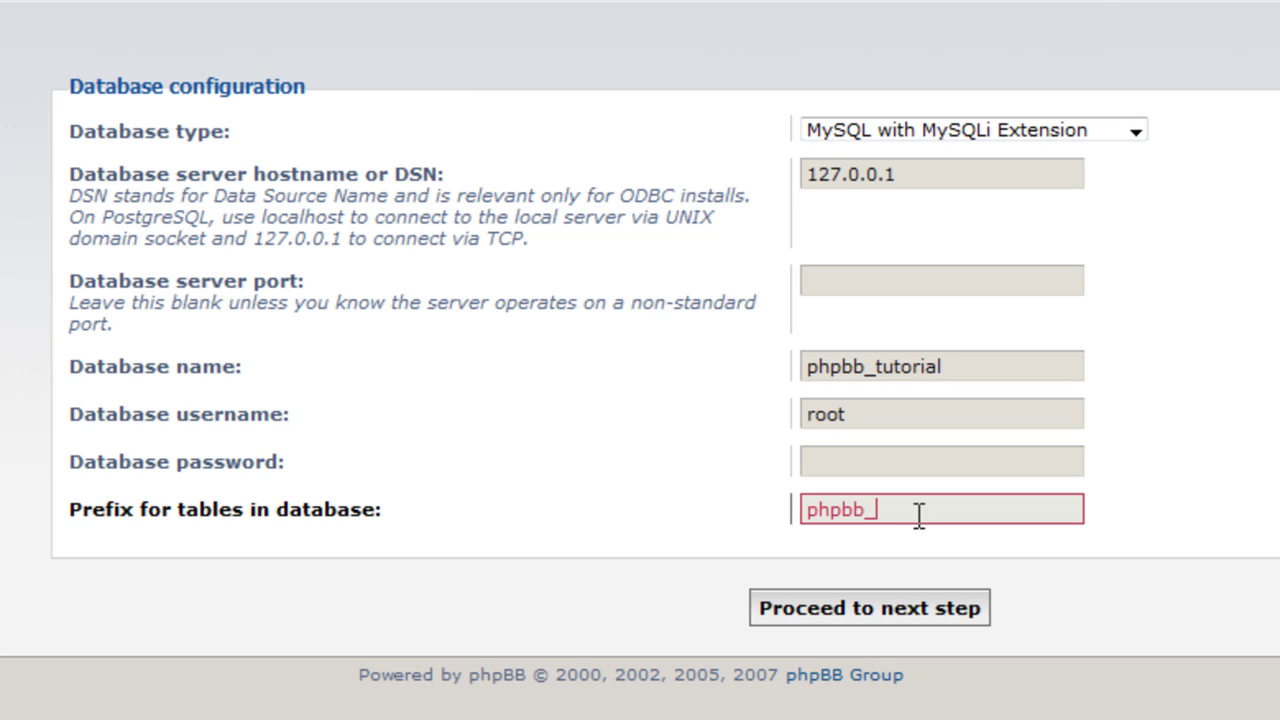
left_click_drag(878, 514, 865, 514)
left_click(913, 509)
left_click(851, 604)
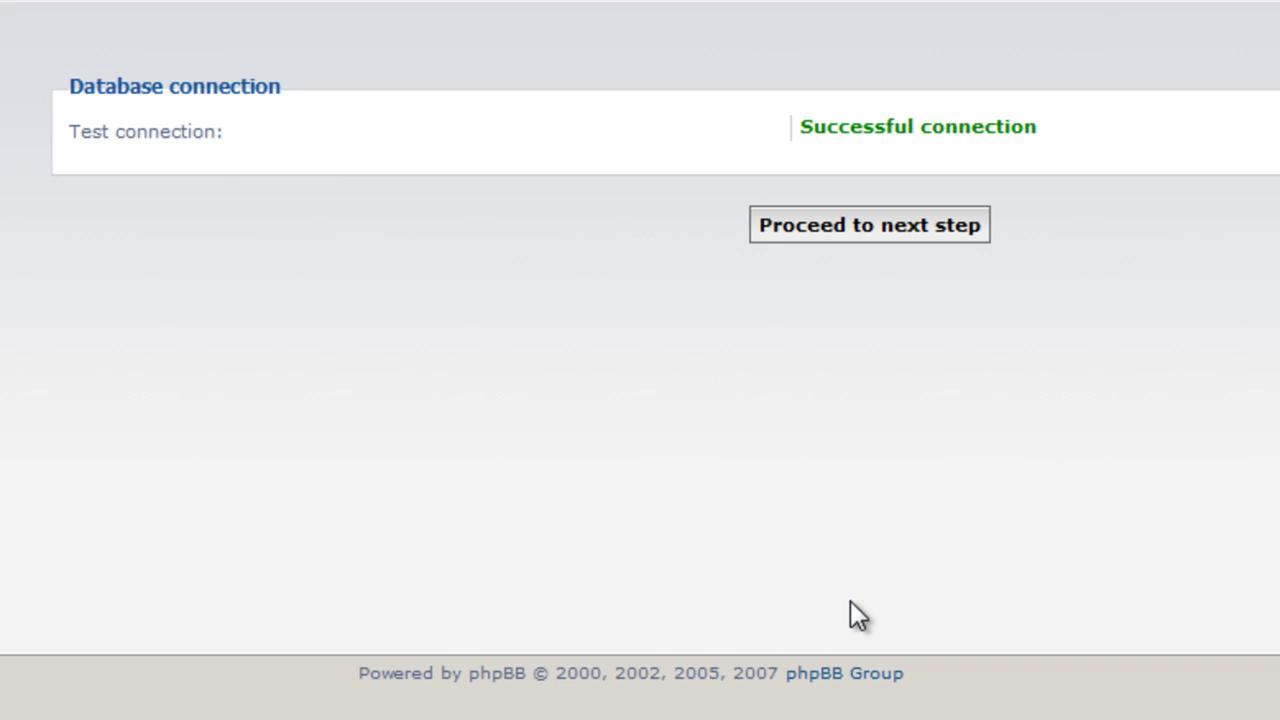
- Set the administrator username to admin and enter the administrator password
left_click(838, 228)
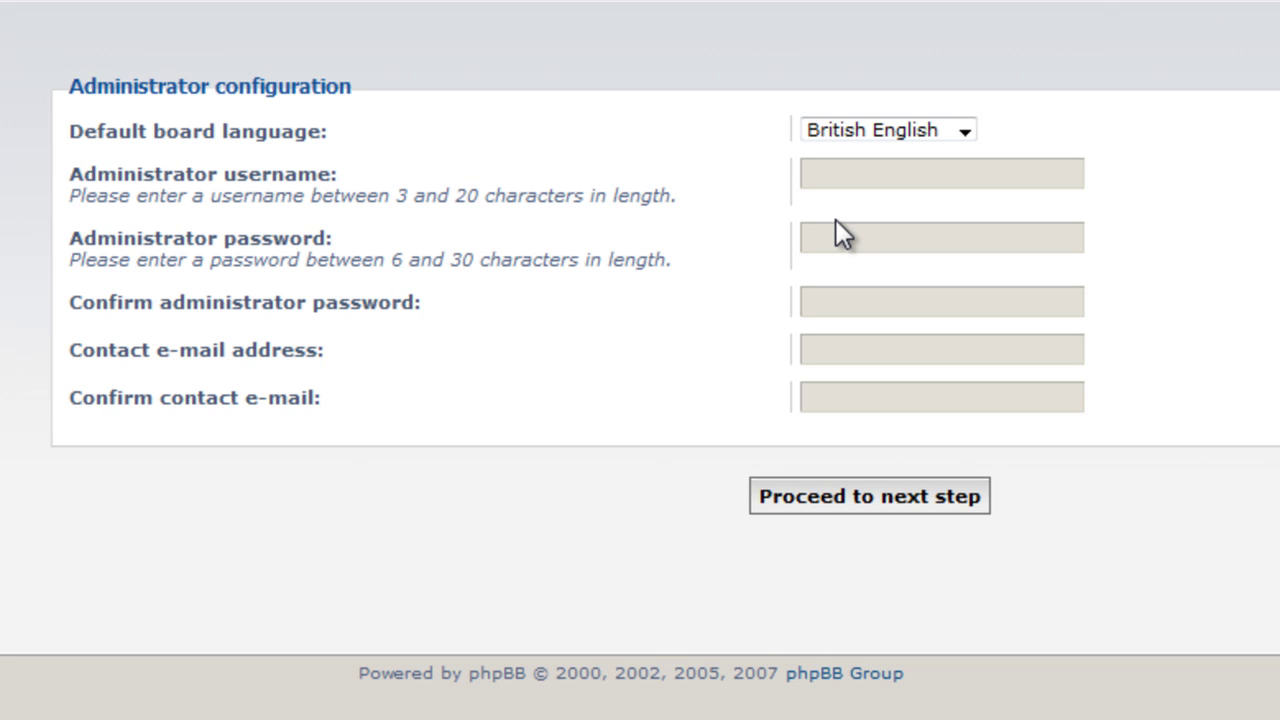
left_click(861, 178)
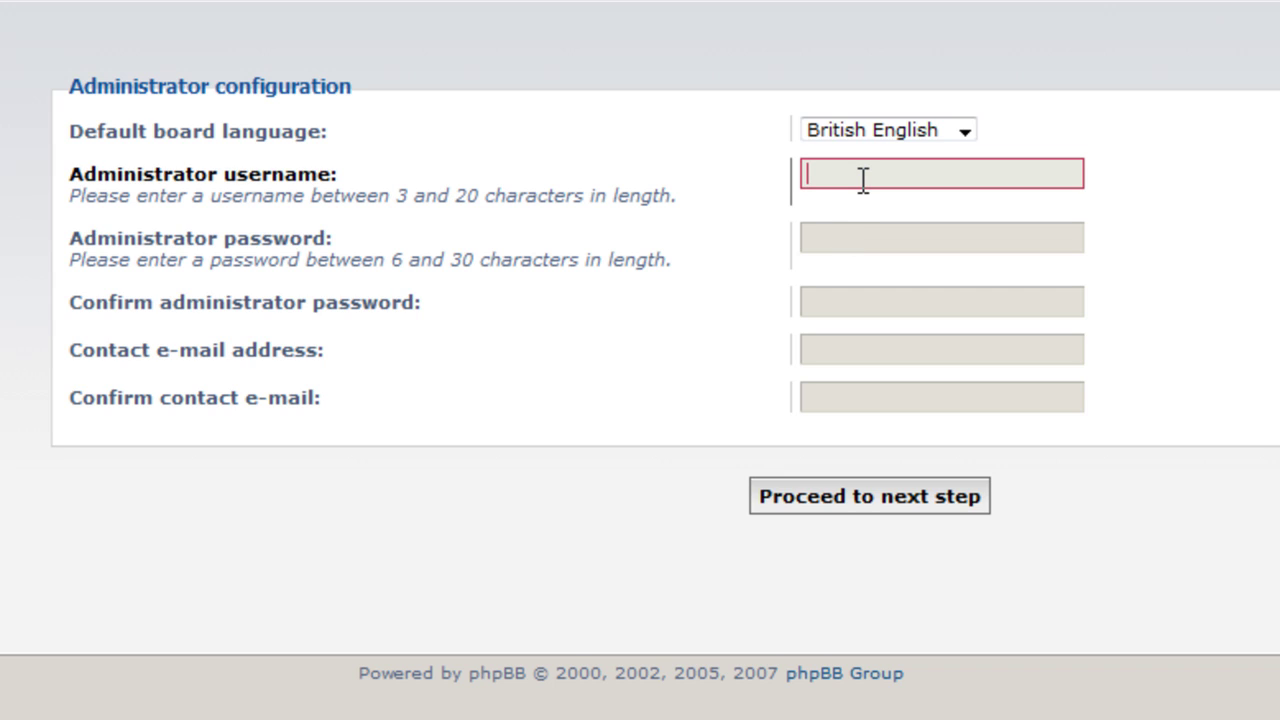
type("admin")
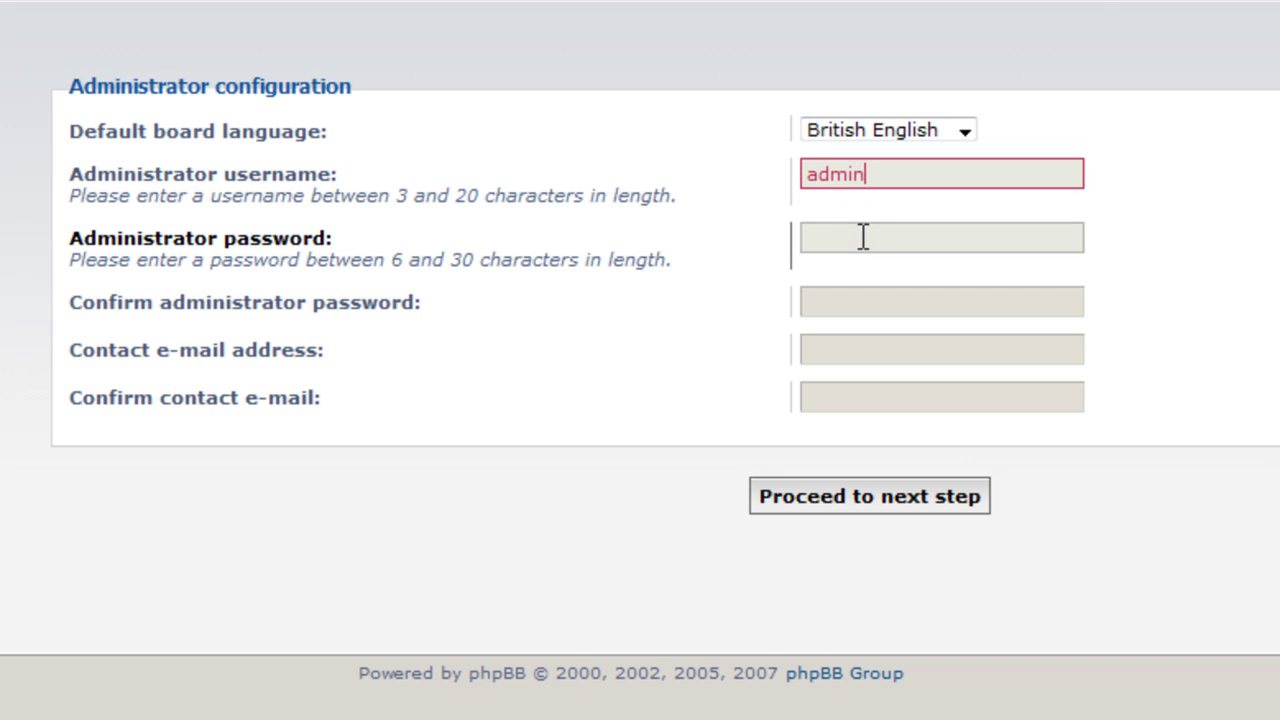
left_click(863, 237)
type("********")
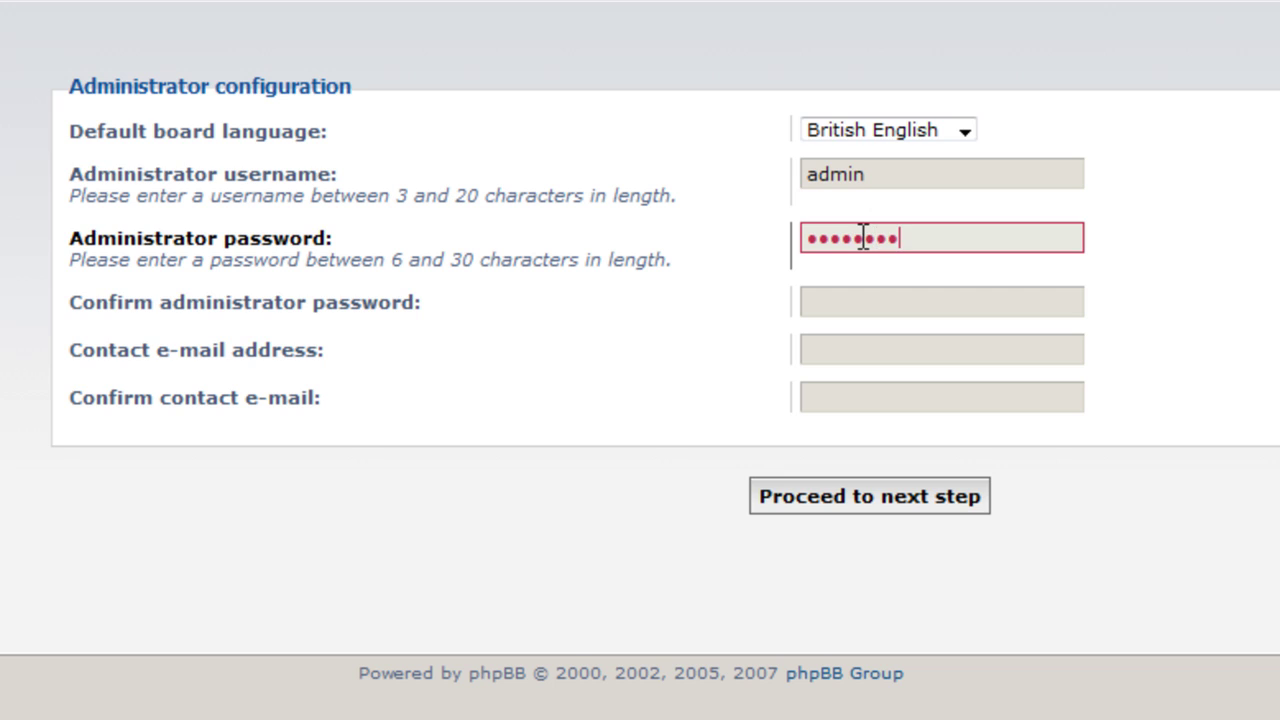
left_click(880, 290)
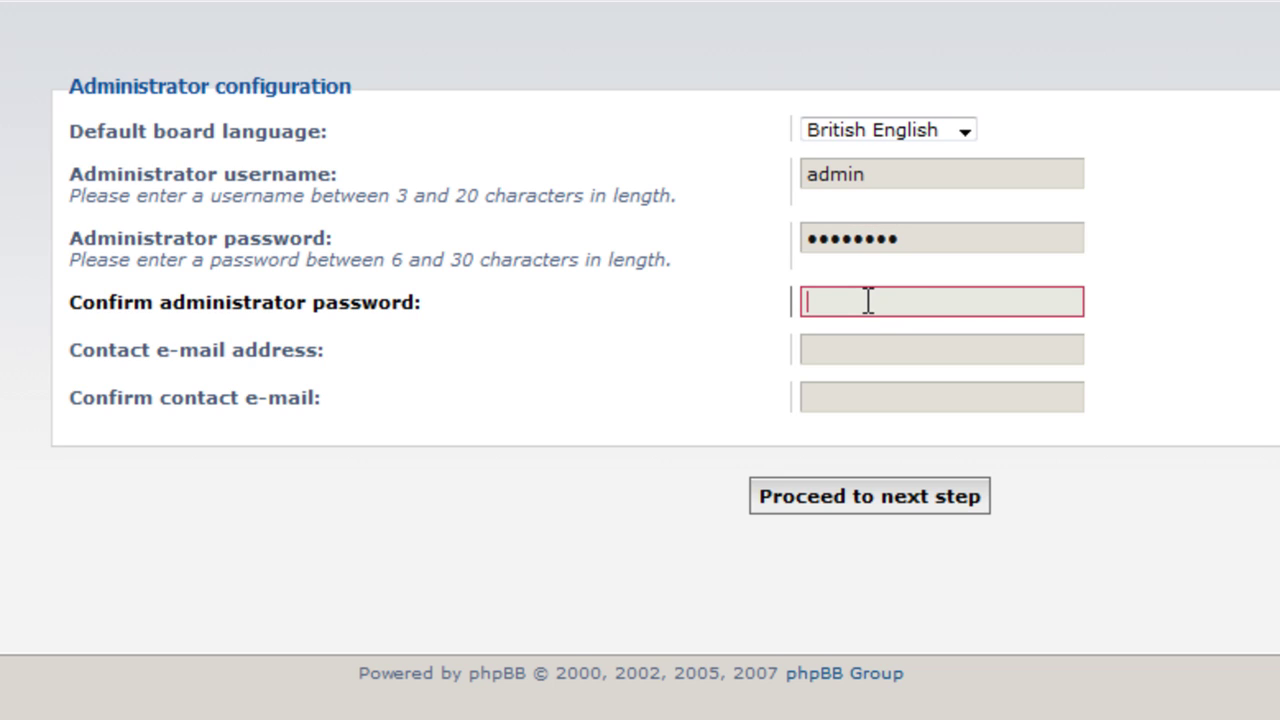
type("********")
- Enter the contact e-mail address and copy it into the e-mail confirmation field
key("Tab")
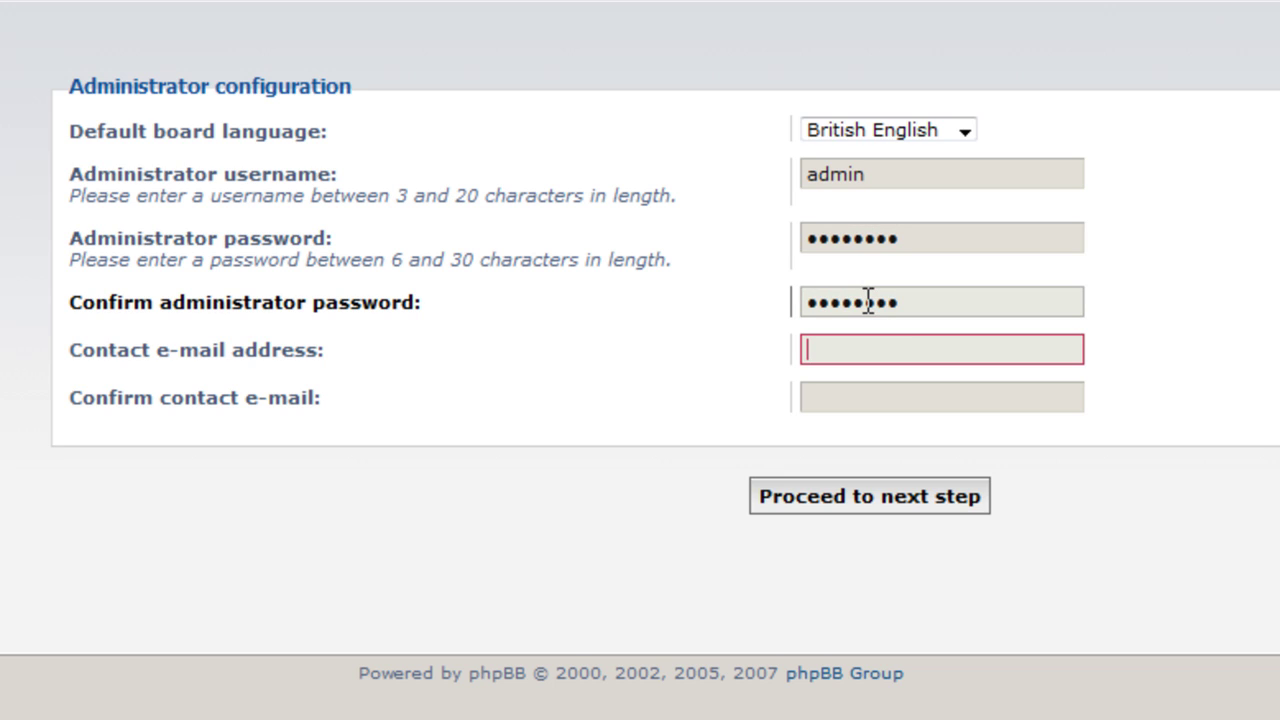
type("test@test.com")
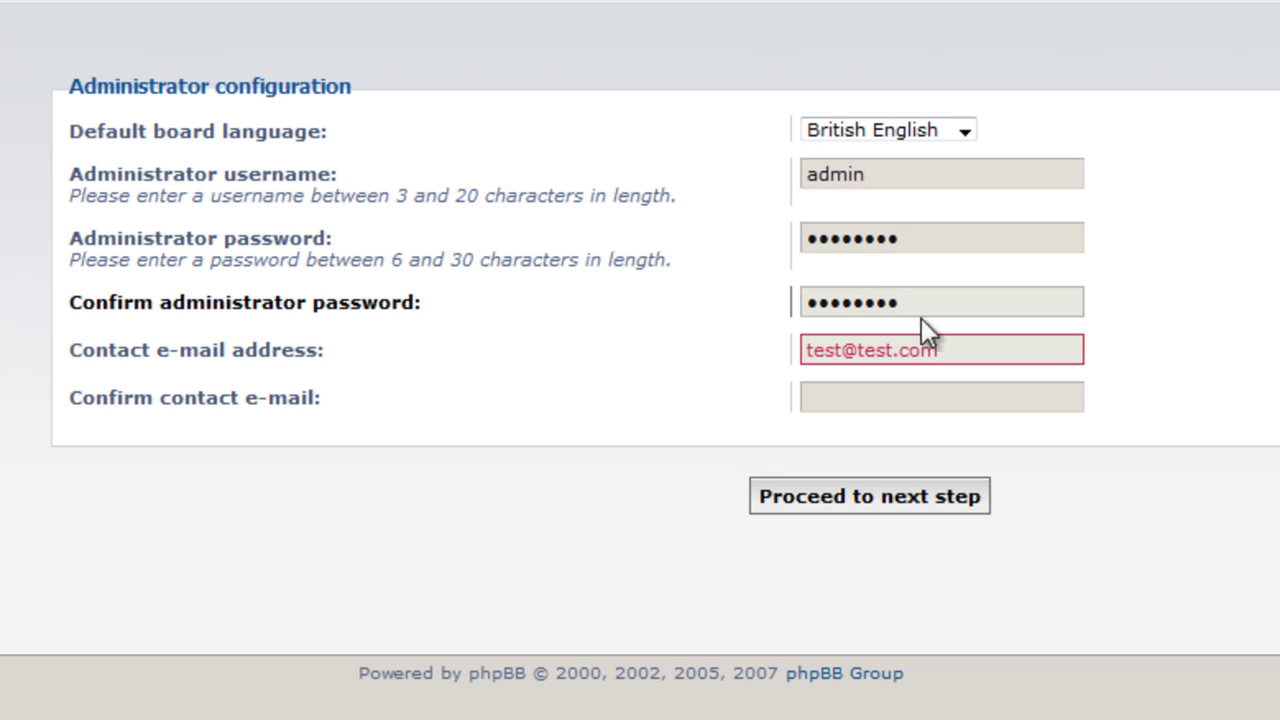
key("ctrl+a")
key("ctrl+c")
left_click(899, 396)
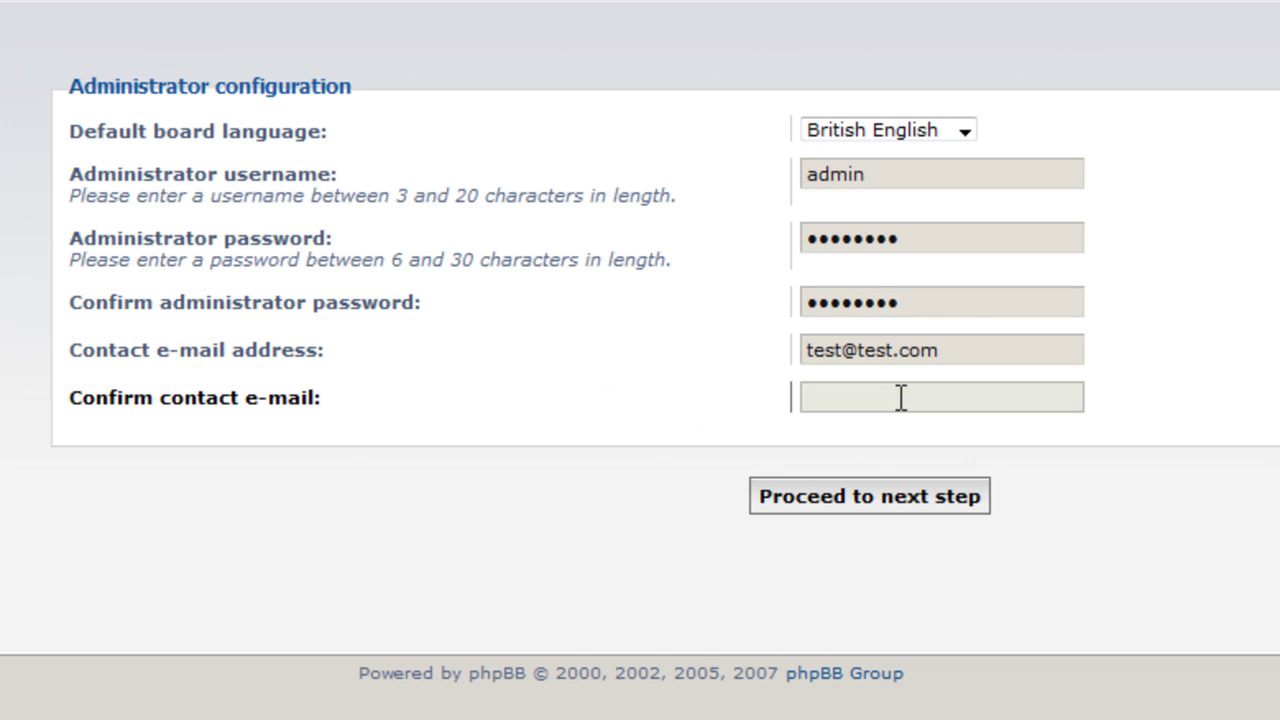
key("ctrl+v")
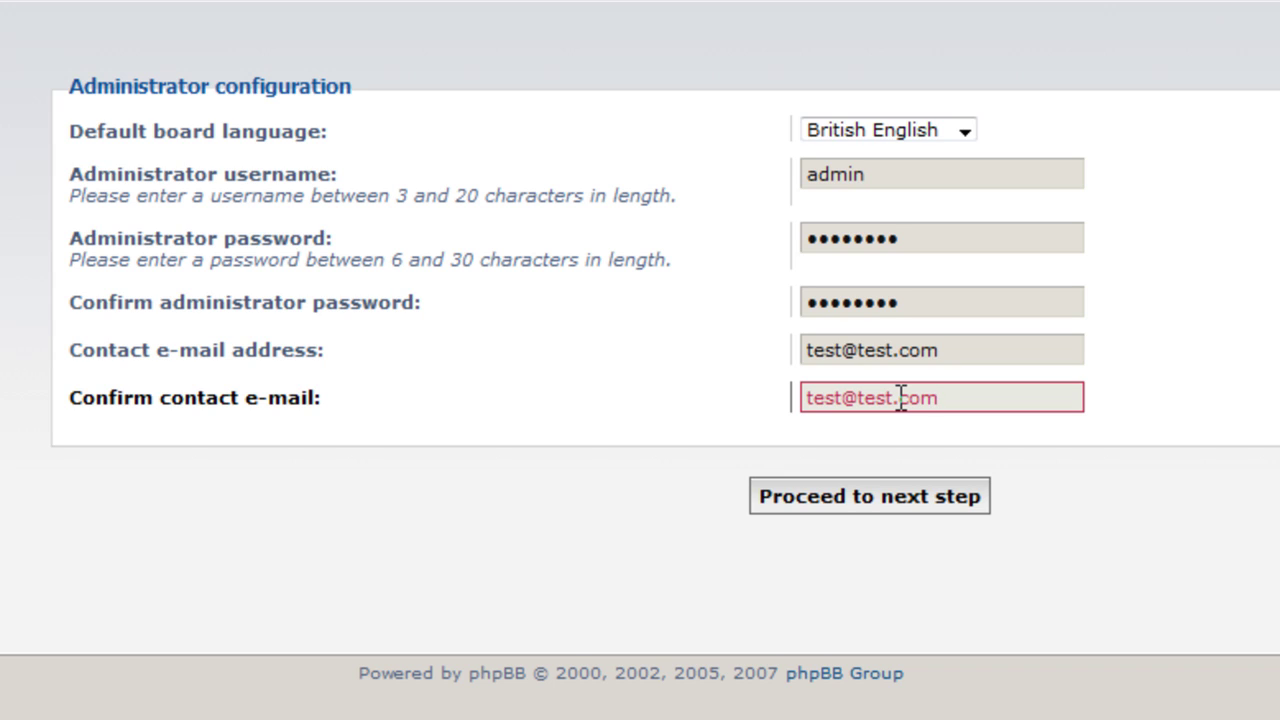
- Submit the administrator details and let the installer write the configuration file
left_click(935, 500)
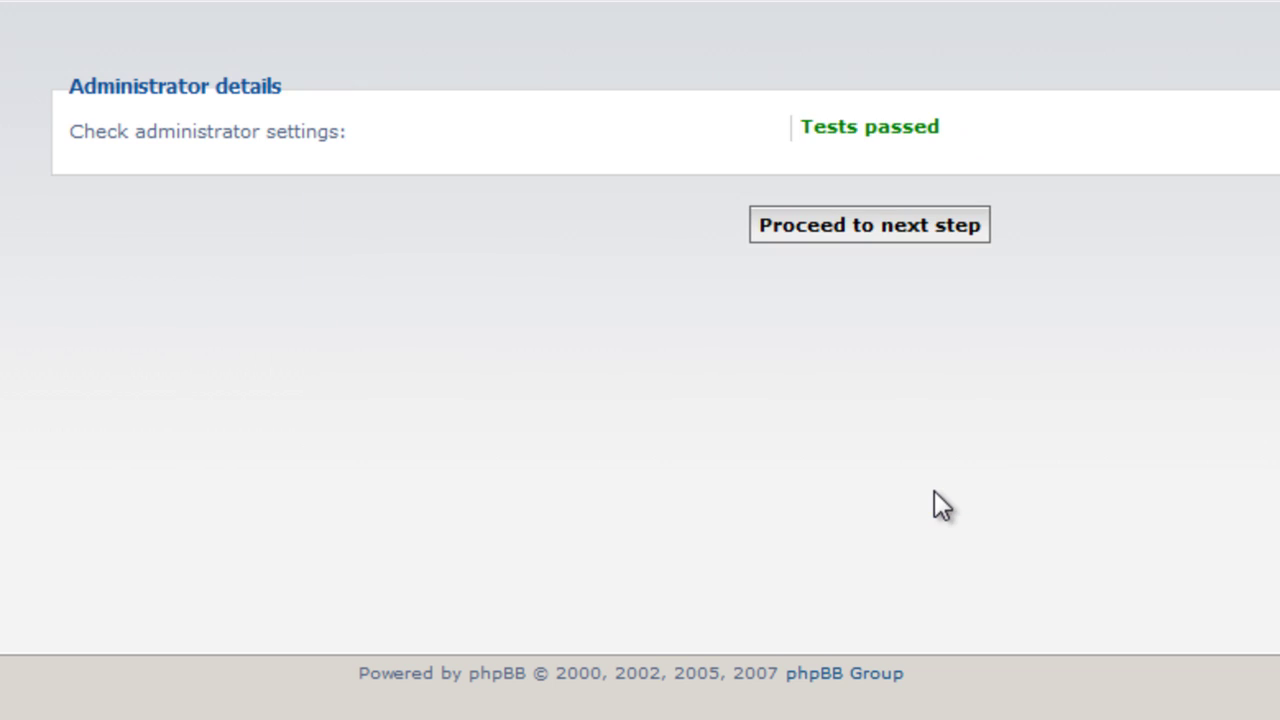
left_click(840, 230)
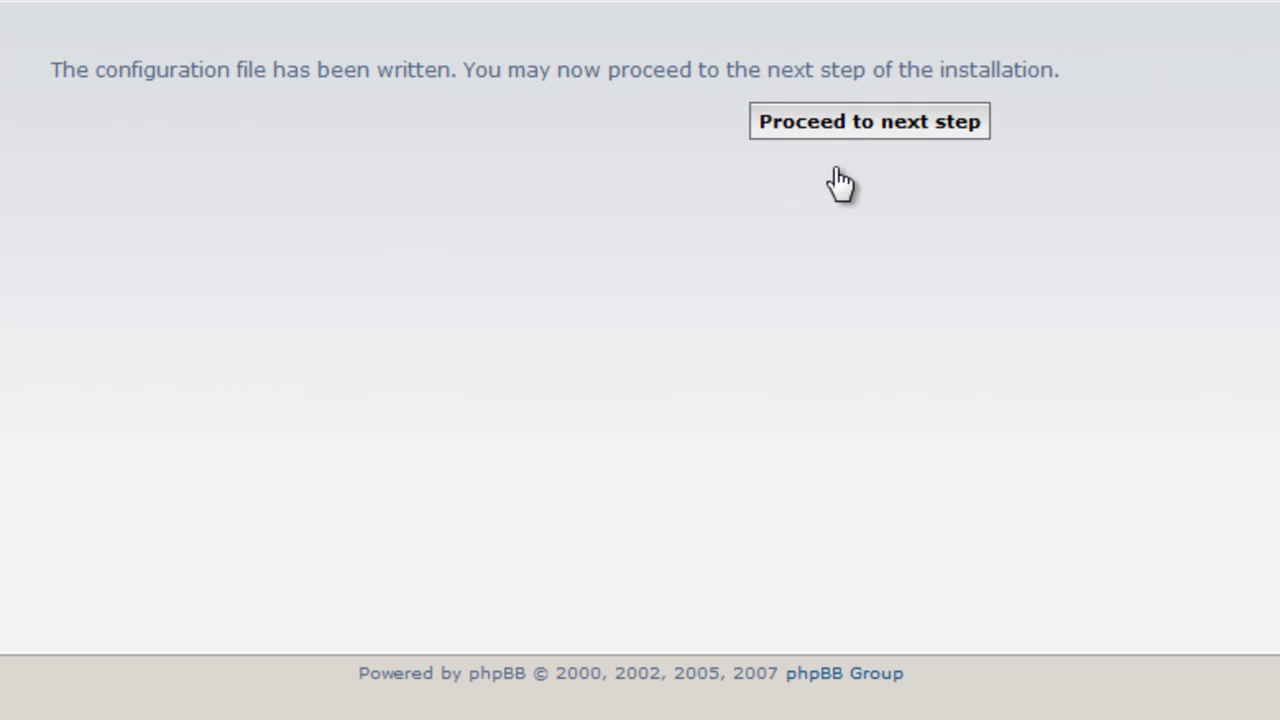
left_click_drag(75, 70, 692, 70)
left_click_drag(915, 80, 1112, 72)
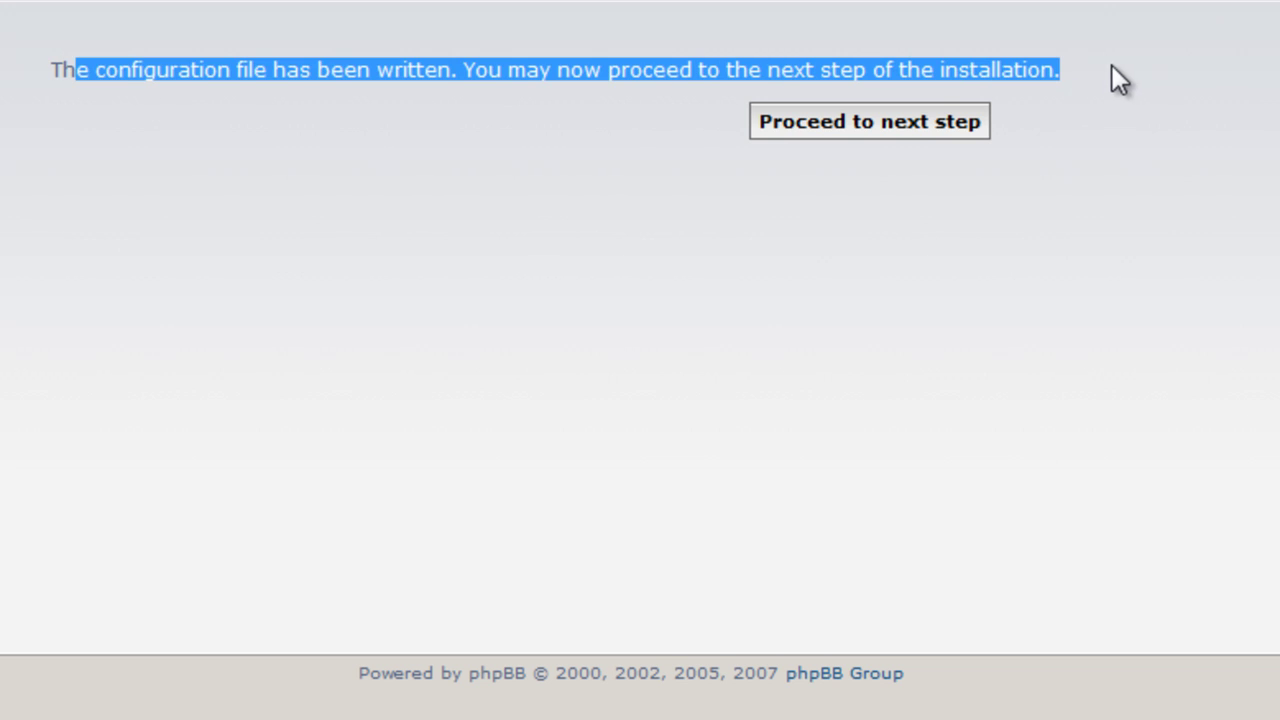
left_click(1030, 138)
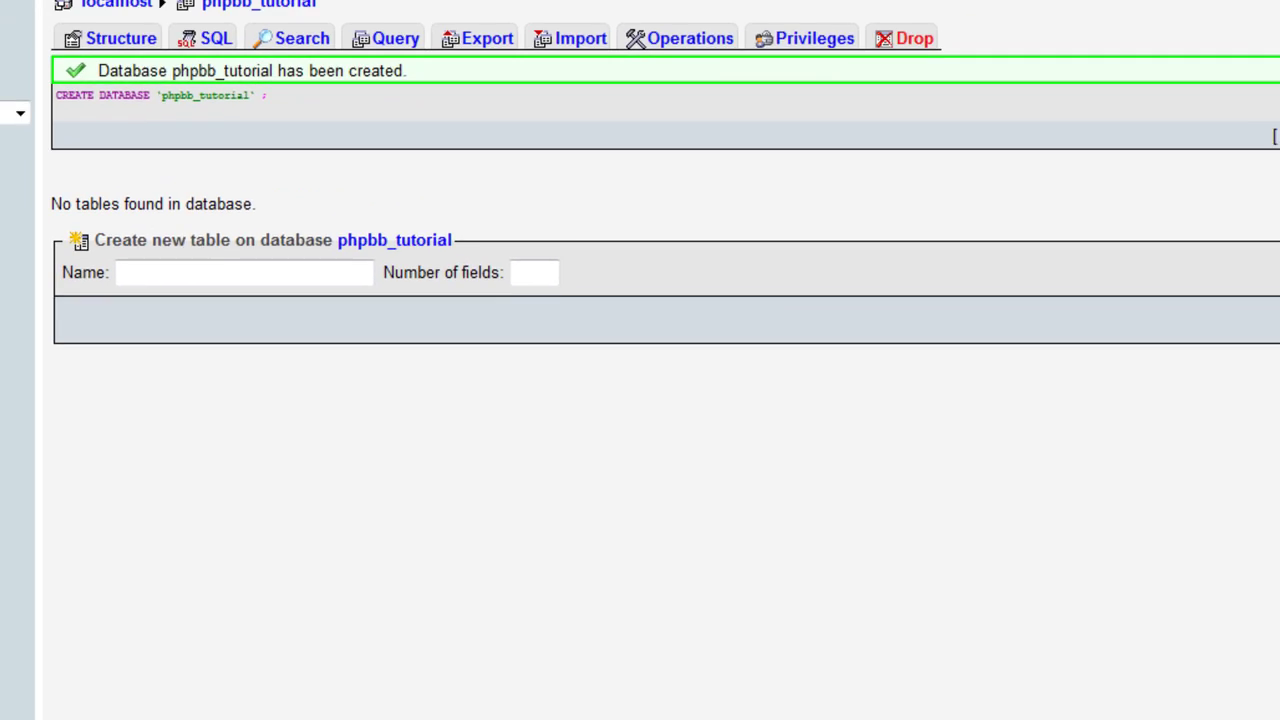
- Refresh phpMyAdmin to check phpbb_tutorial's tables, then continue the installer to Advanced settings
key("F5")
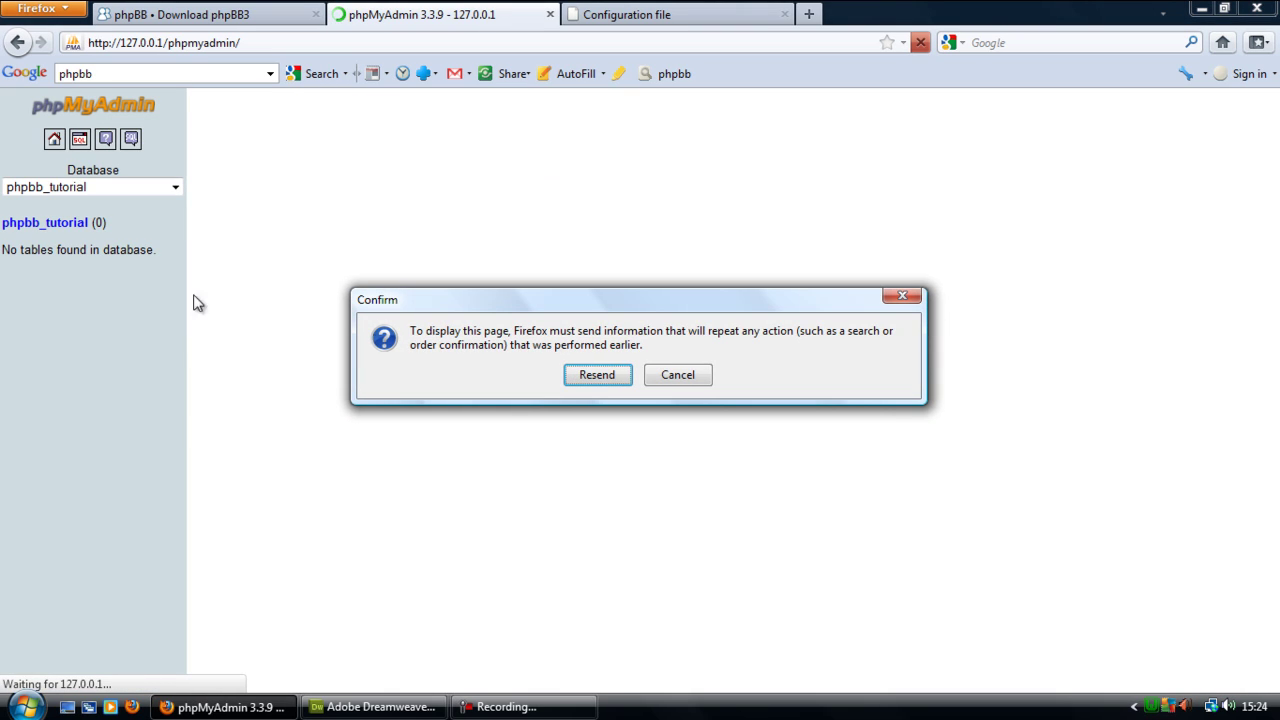
left_click(679, 377)
left_click(45, 224)
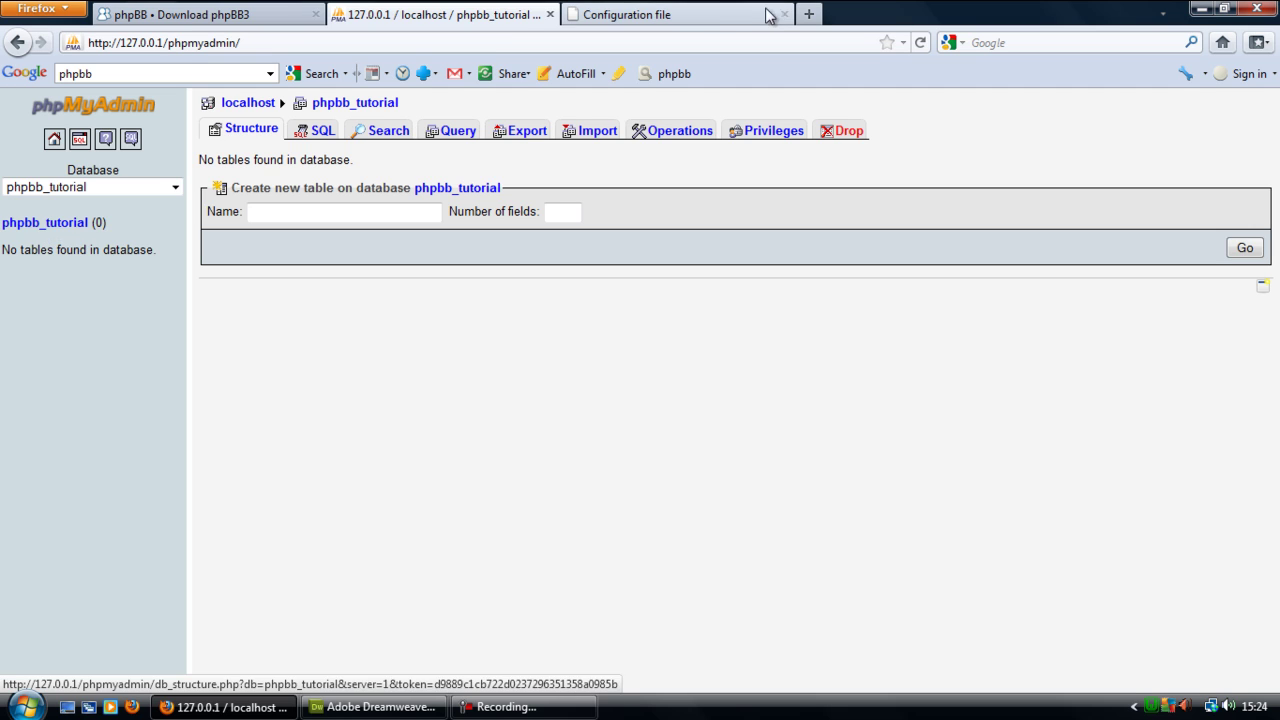
left_click(716, 16)
left_click(795, 250)
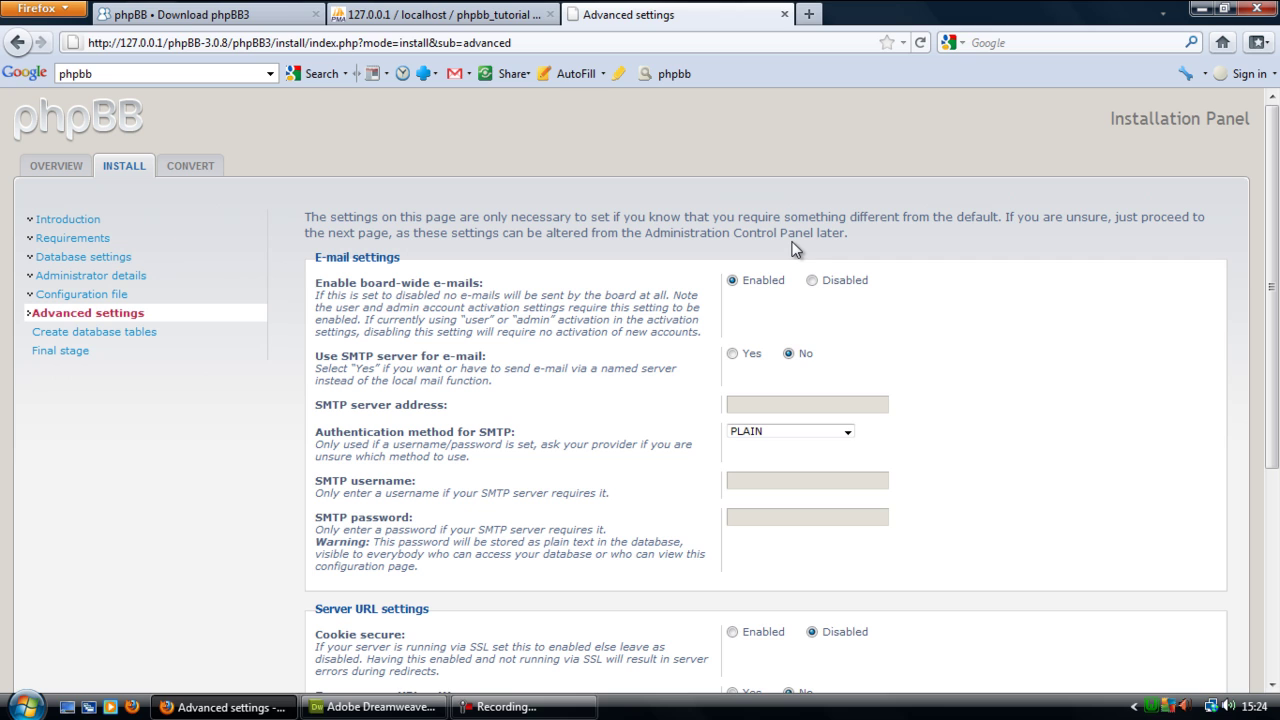
- Keep the default E-mail and Server URL settings and create and populate the database tables
scroll(790, 280, "down", 5)
left_click_drag(1273, 442, 1273, 332)
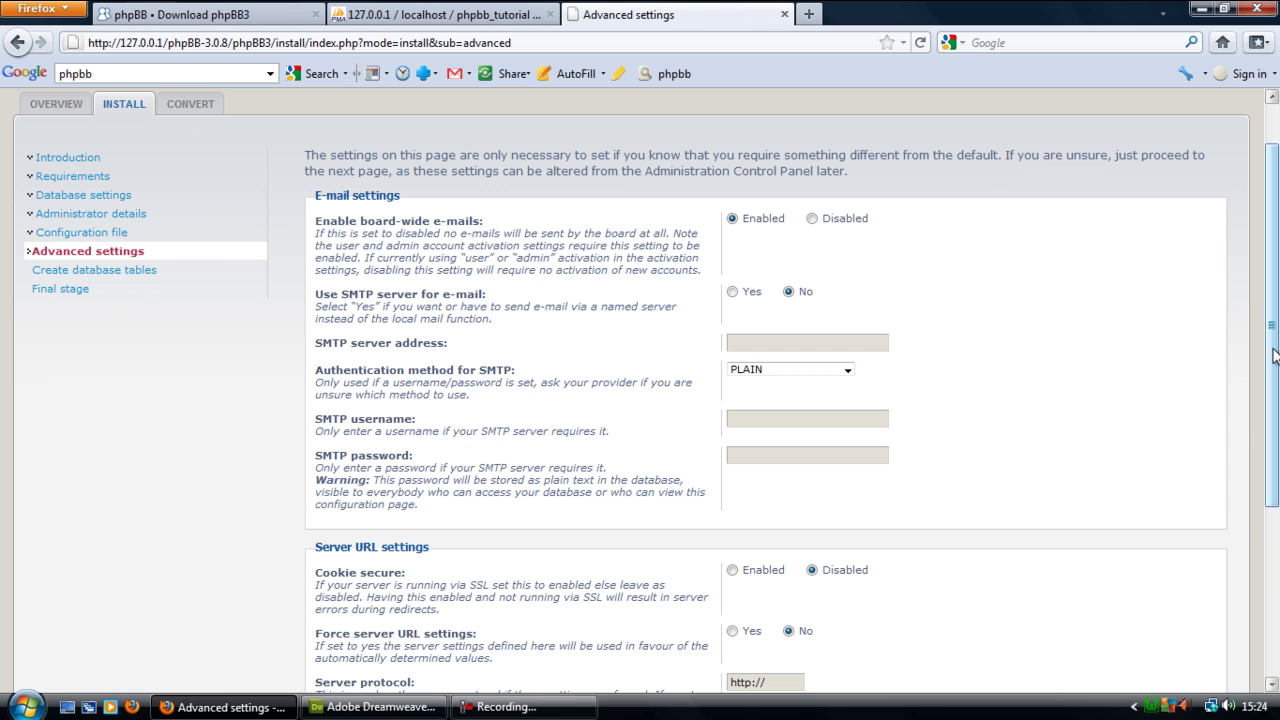
left_click_drag(1275, 367, 1275, 534)
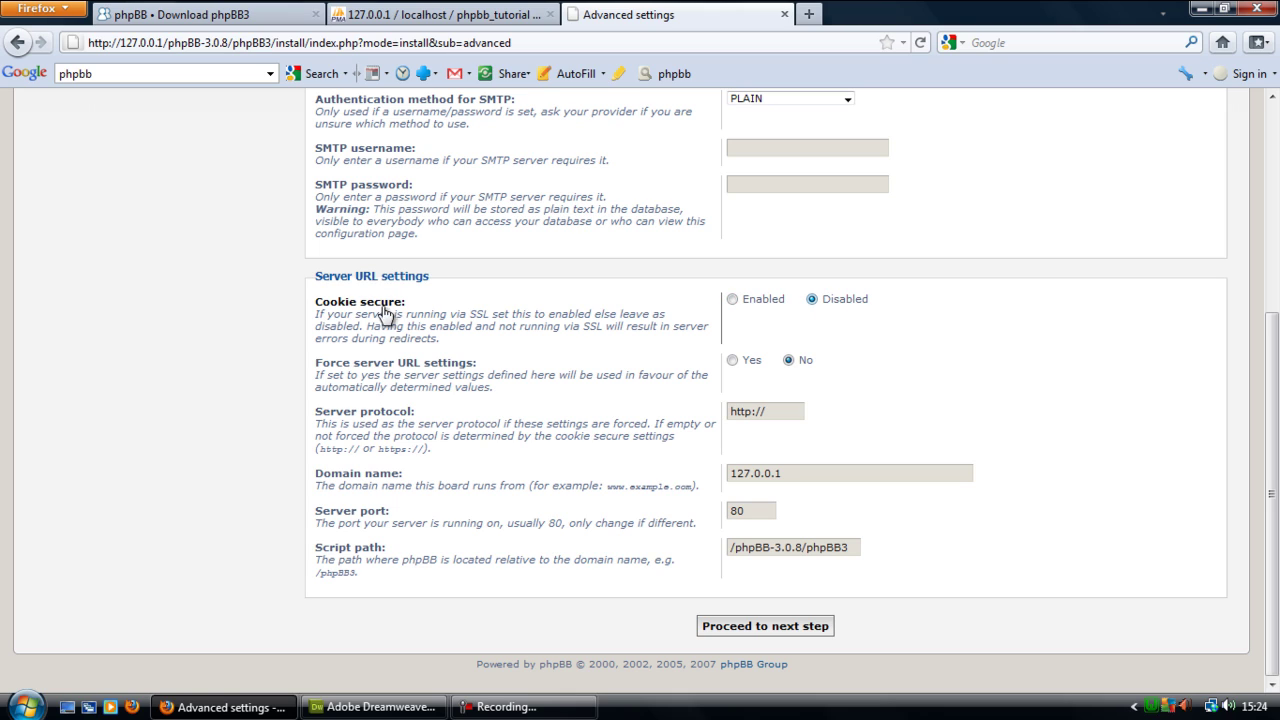
left_click_drag(468, 316, 492, 315)
left_click(778, 315)
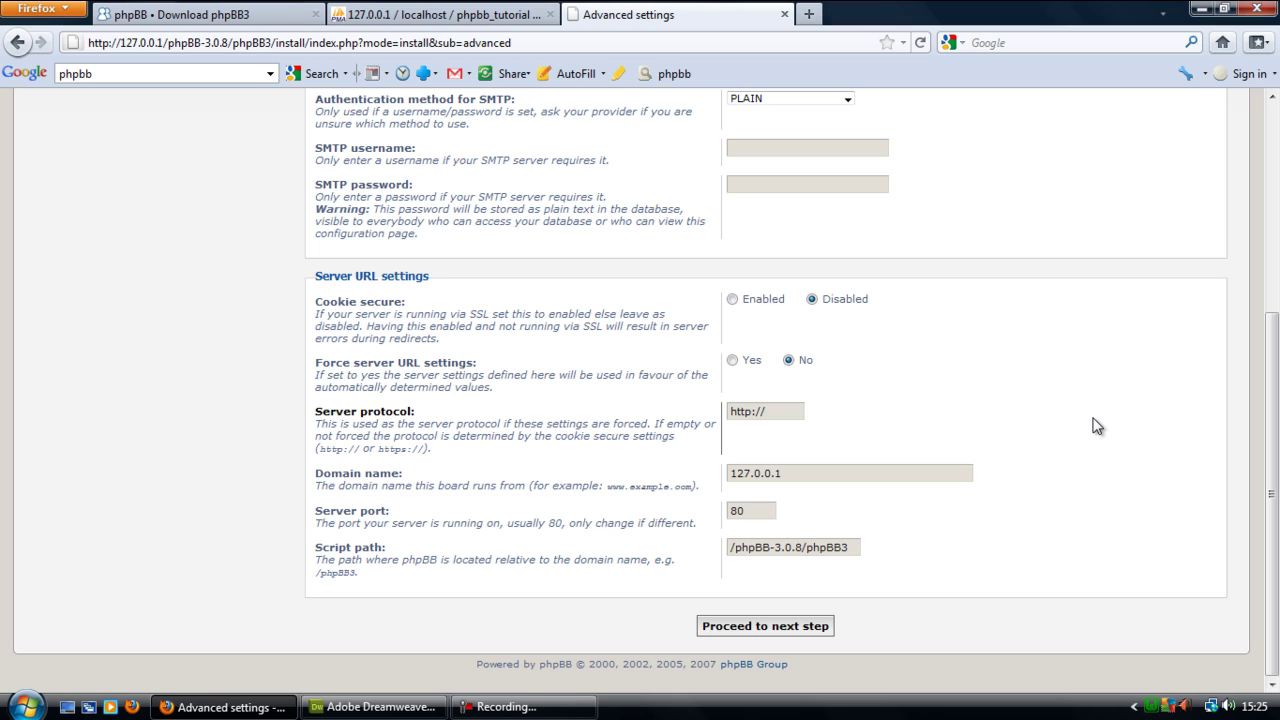
left_click(756, 638)
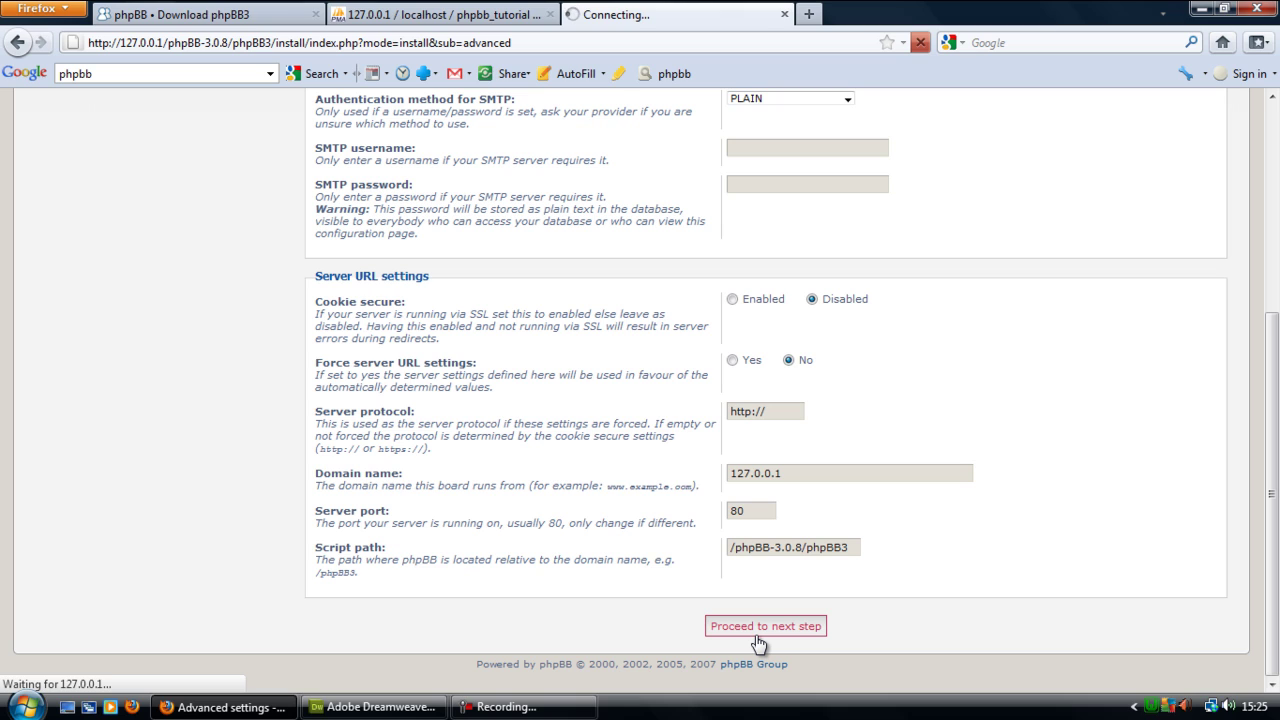
left_click(506, 707)
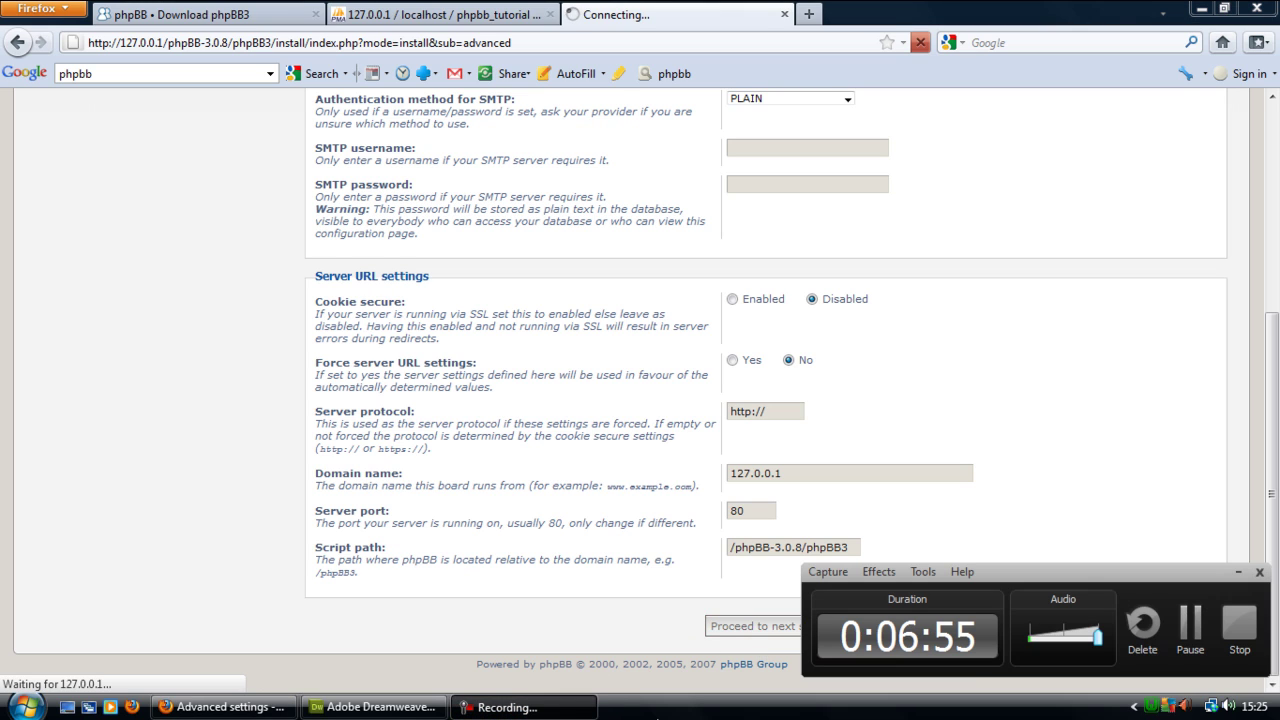
left_click(1189, 630)
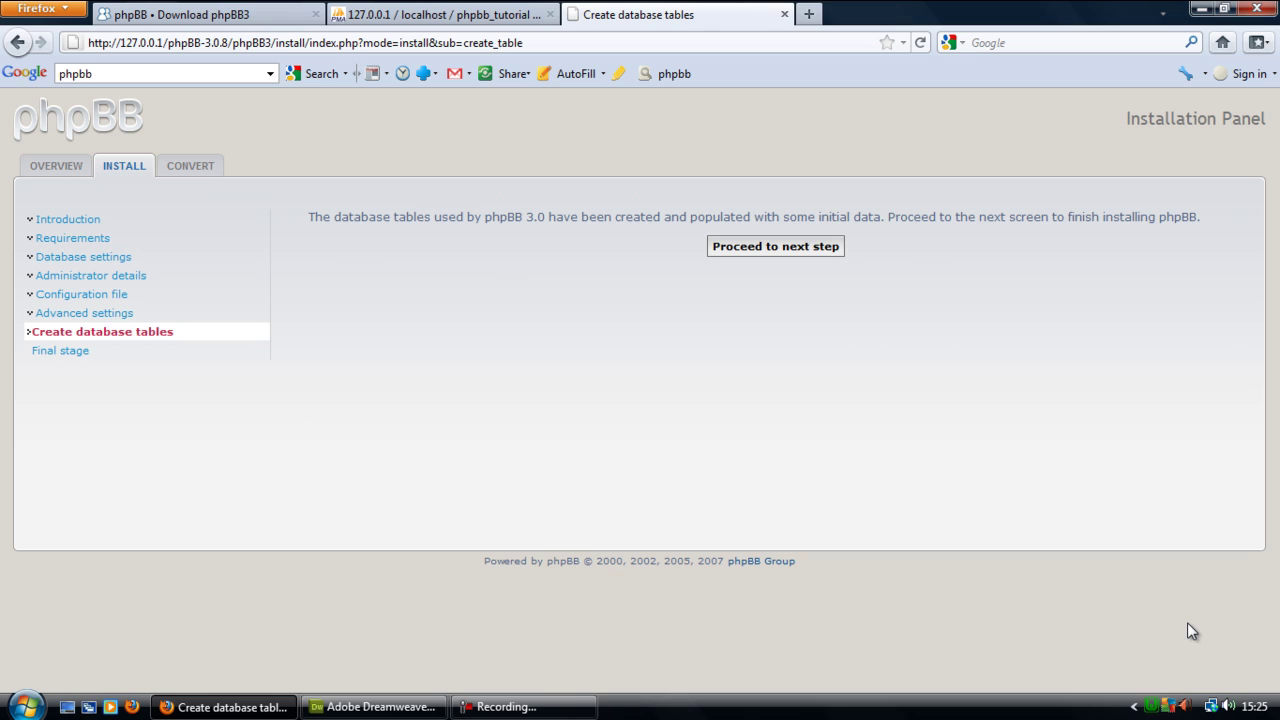
- Verify in phpMyAdmin that phpbb_tutorial holds 62 phpbb_ tables, with phpbb_config at 262 rows
left_click(400, 18)
left_click(57, 226)
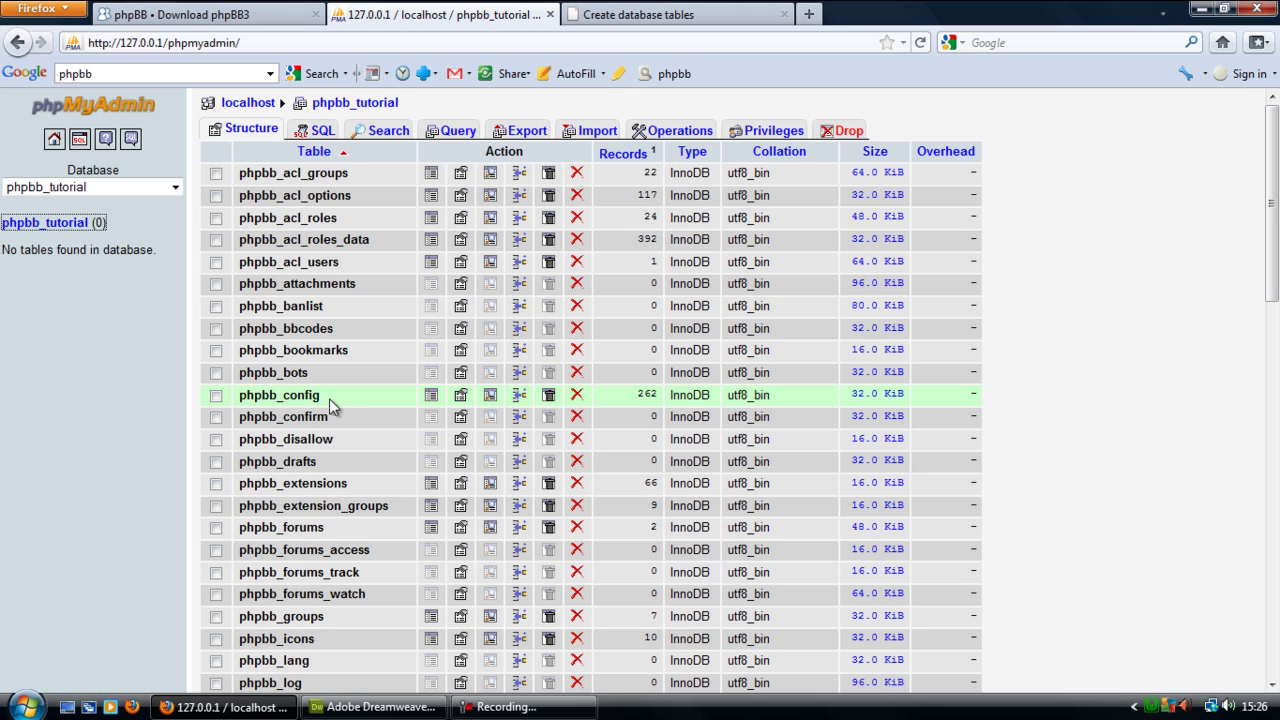
left_click(432, 396)
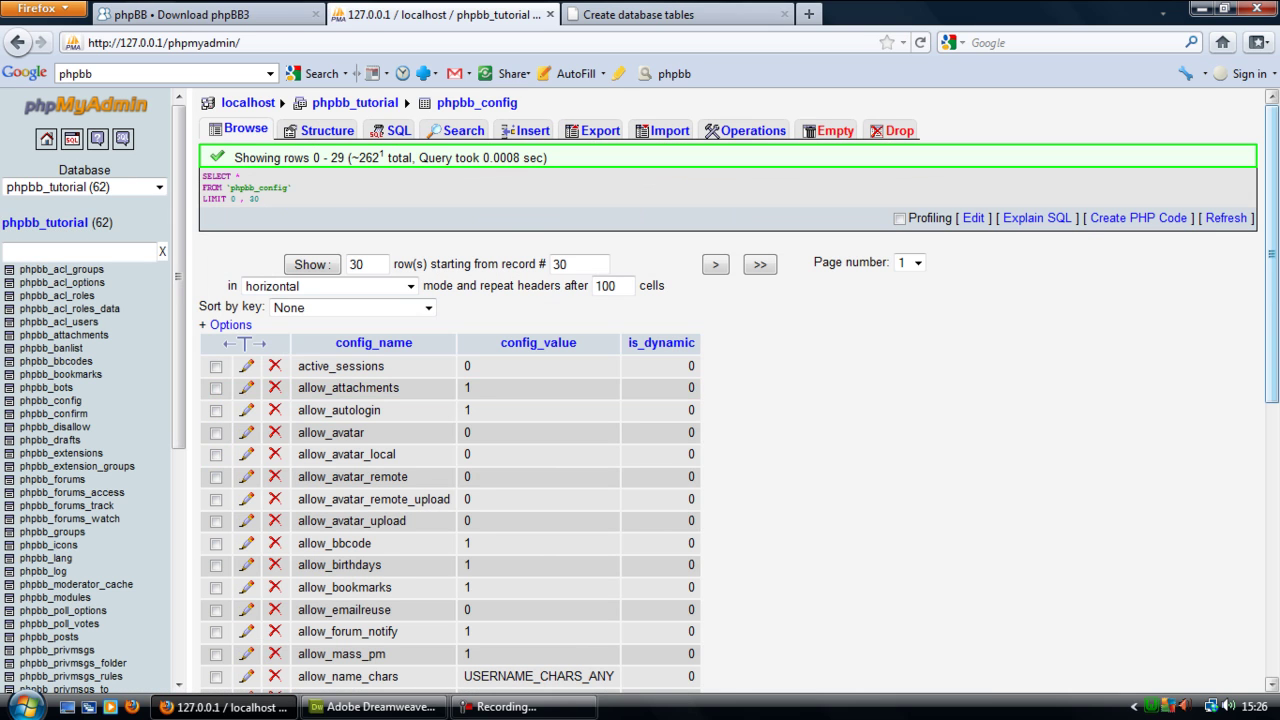
left_click_drag(1275, 222, 1275, 170)
left_click(64, 224)
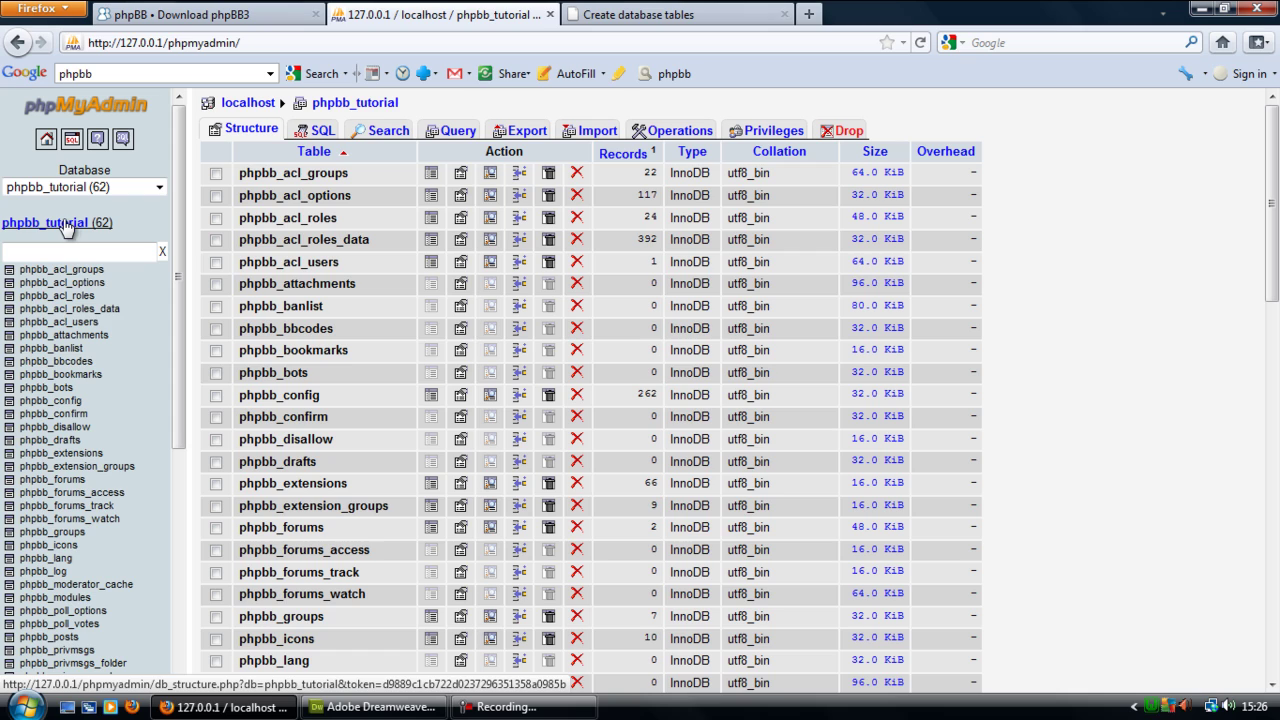
left_click(645, 14)
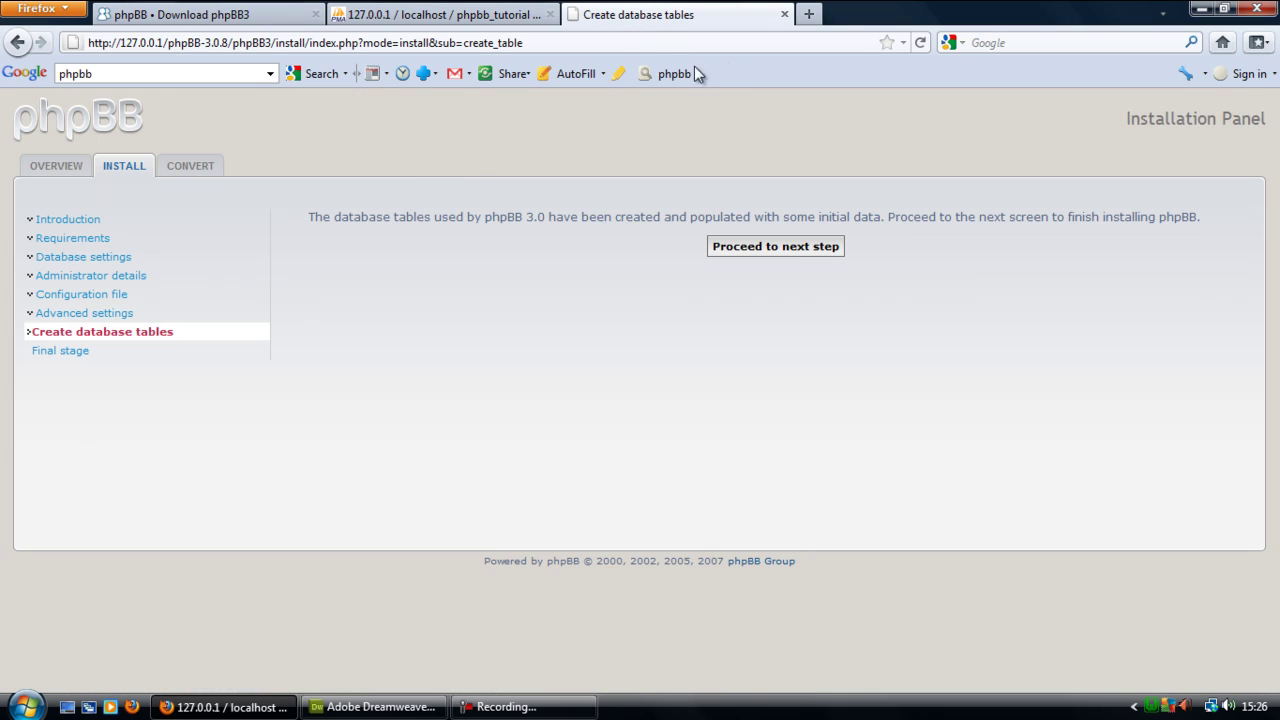
- Advance from the tables-created page to the Final stage Congratulations page for phpBB 3.0.8
left_click(787, 250)
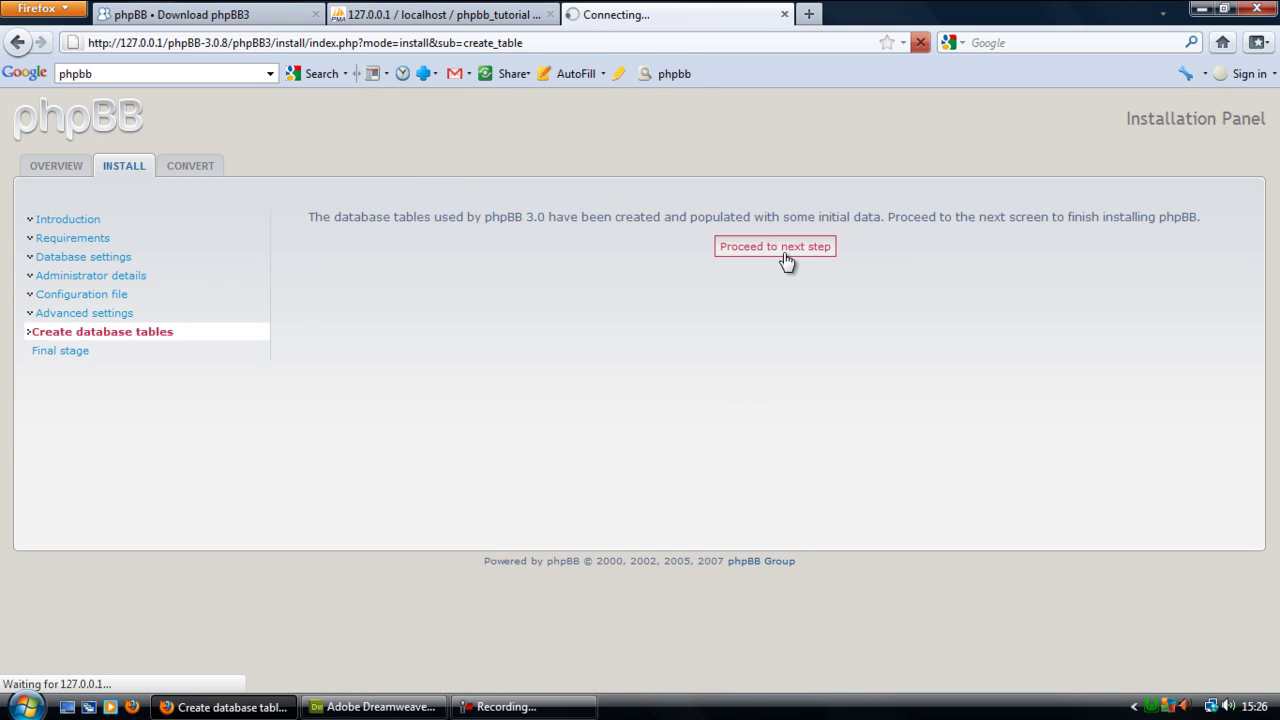
left_click(505, 707)
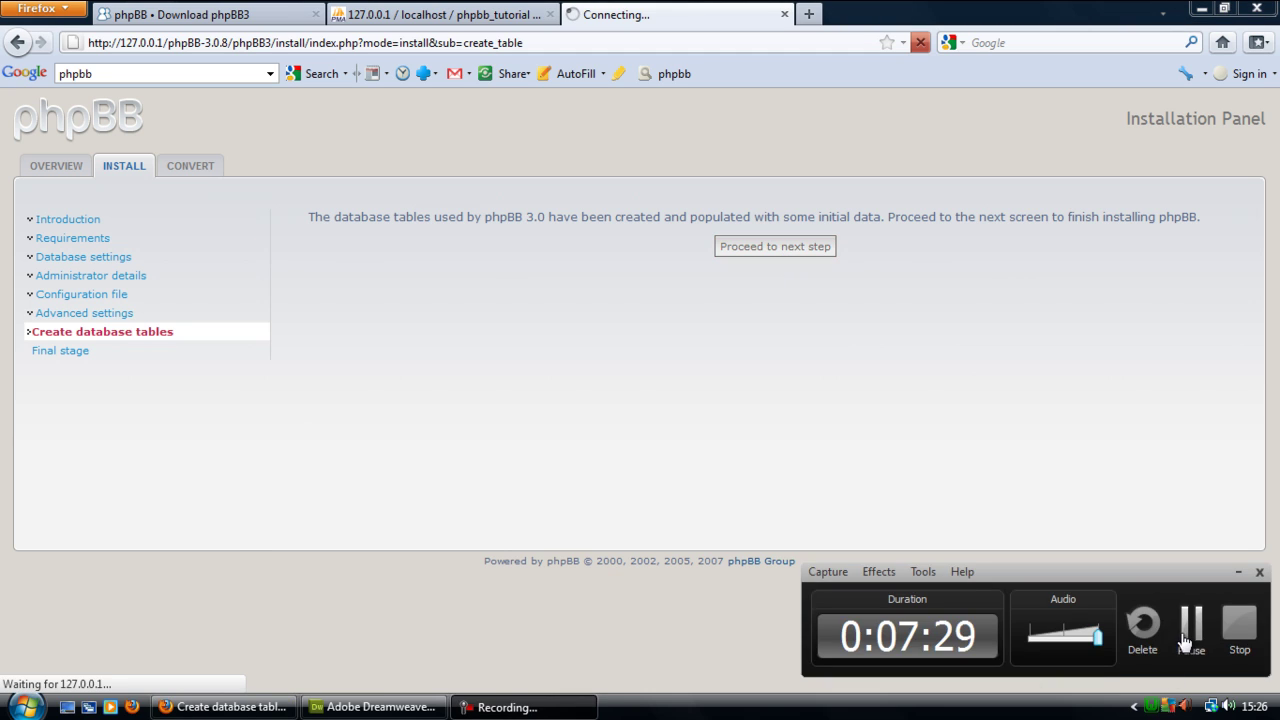
left_click(1187, 630)
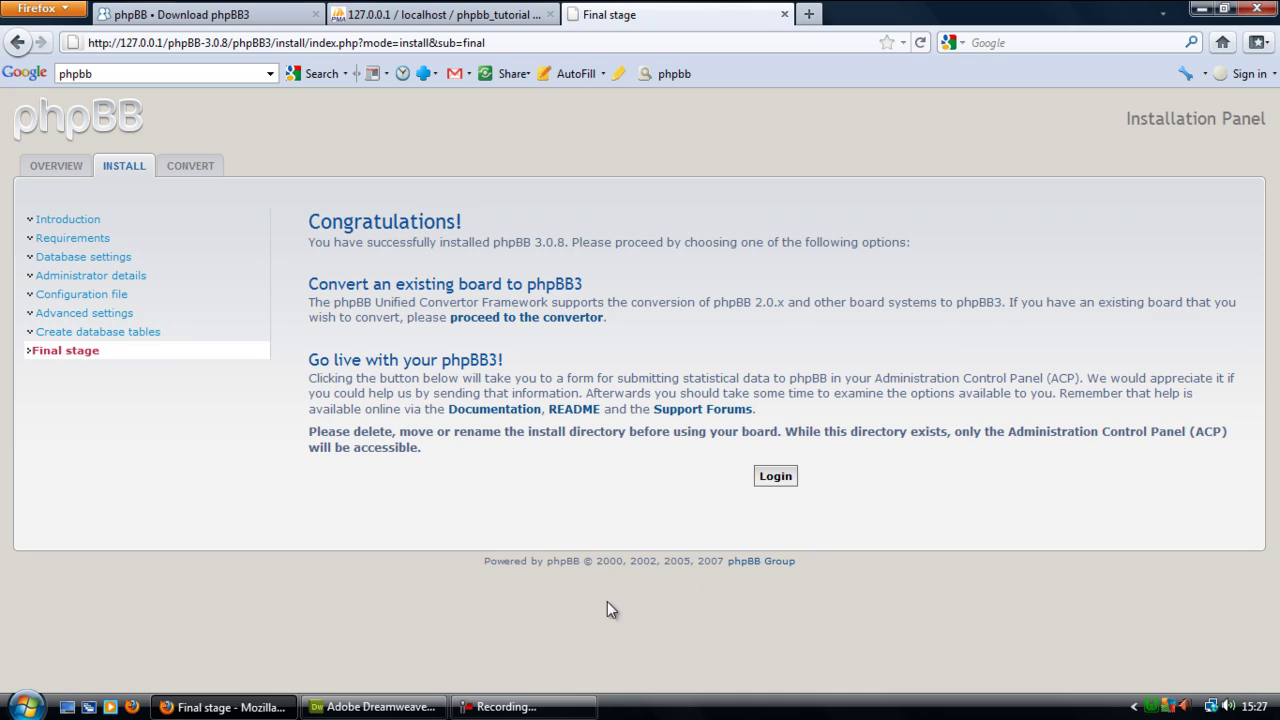
- Log in to the ACP and open the board index showing the install-directory notice
left_click(777, 477)
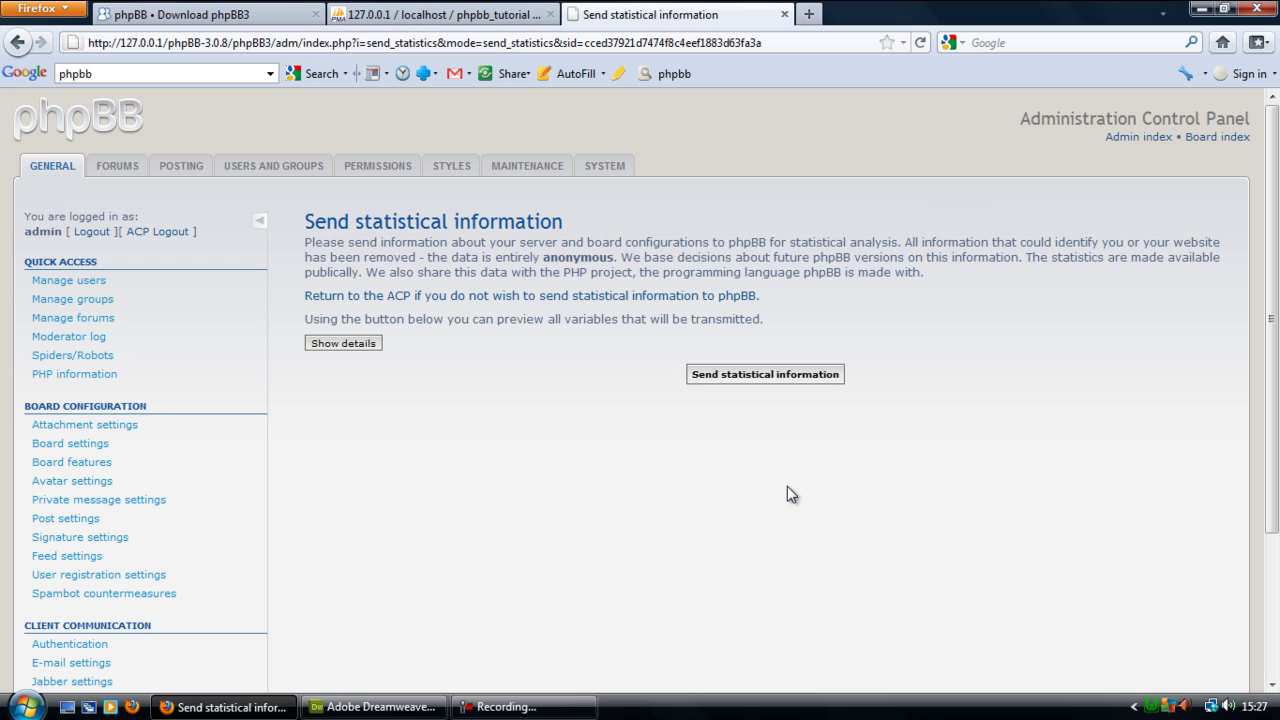
left_click(108, 180)
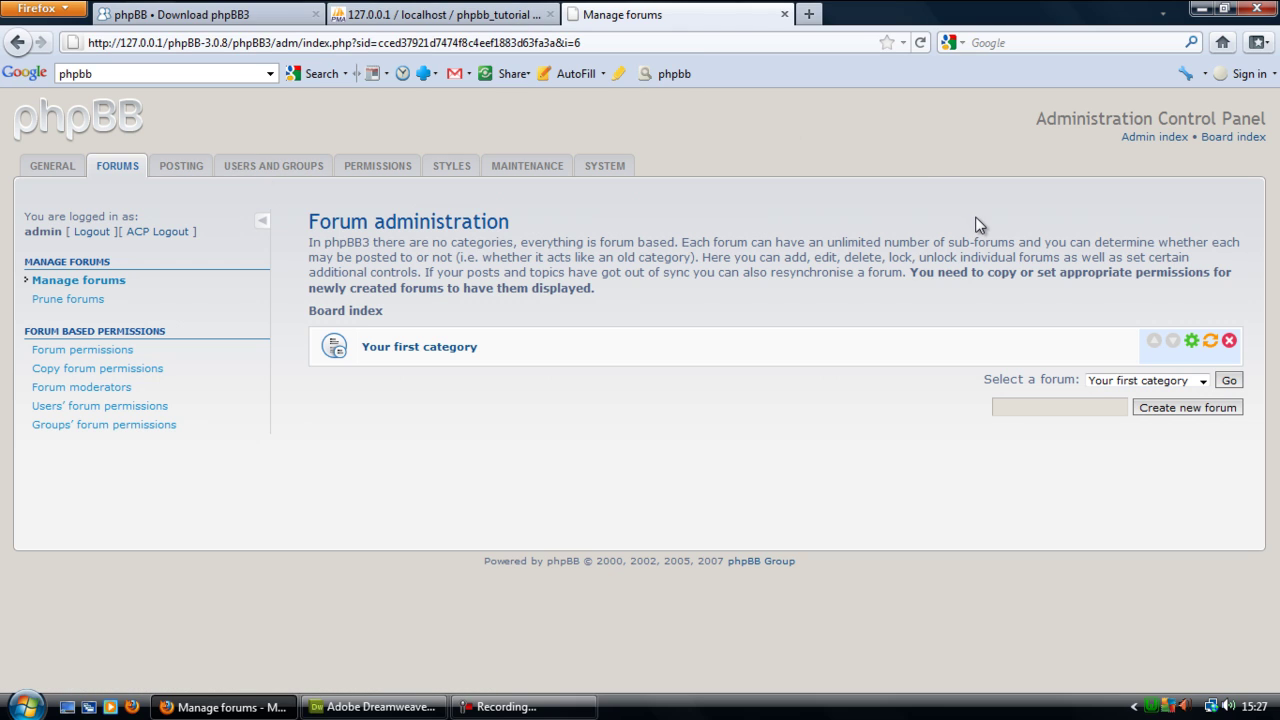
left_click(1236, 140)
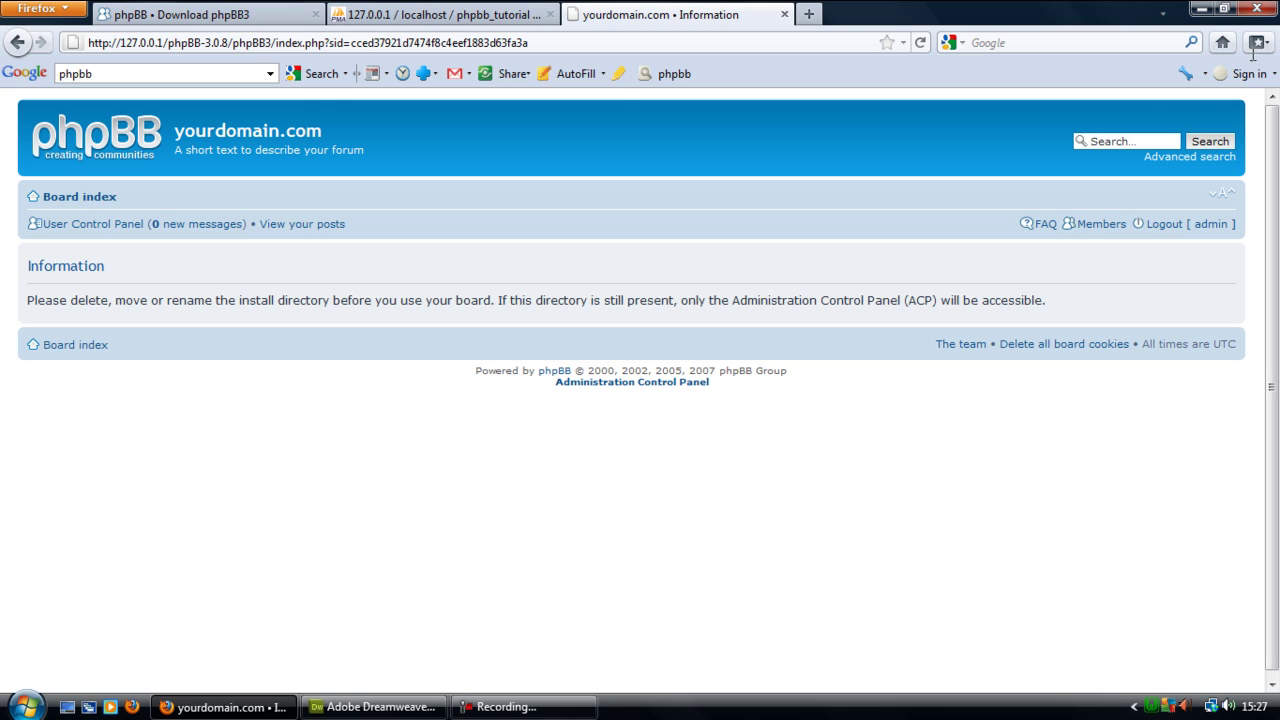
- Reopen the ACP index, allowing Apache through the AVG Firewall, then bring Dreamweaver forward
left_click(652, 385)
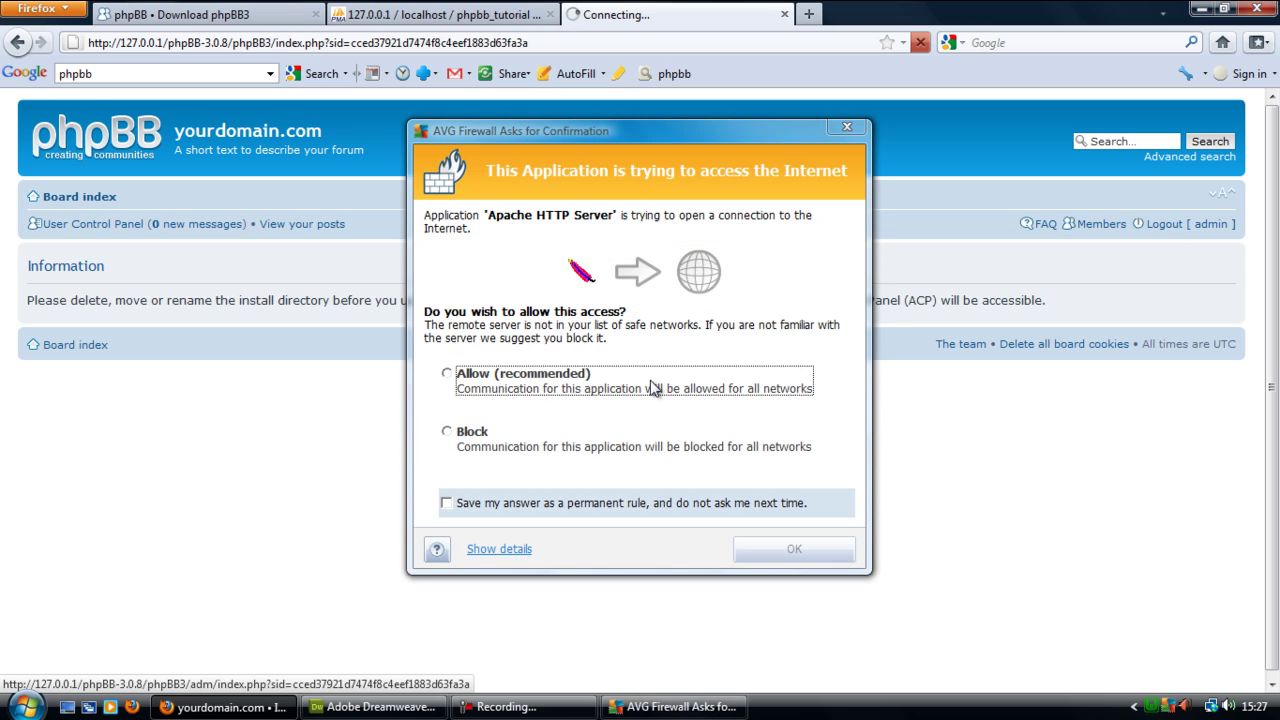
left_click(460, 385)
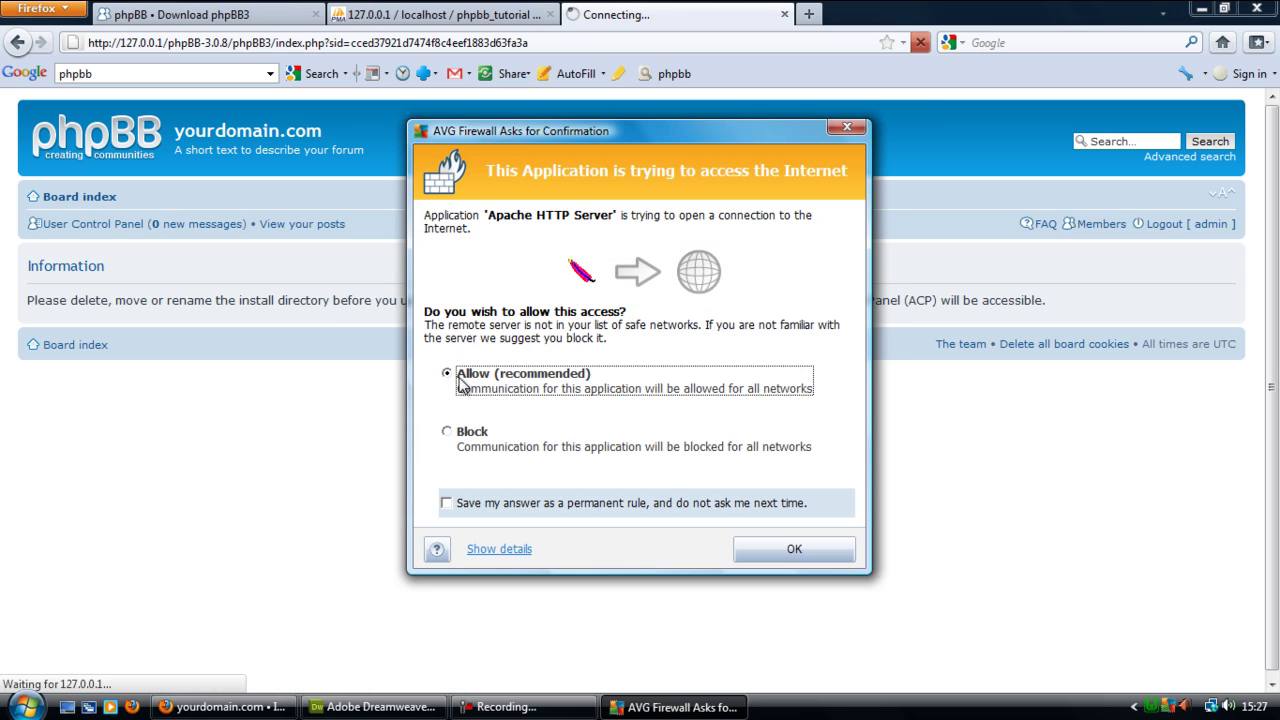
left_click(795, 549)
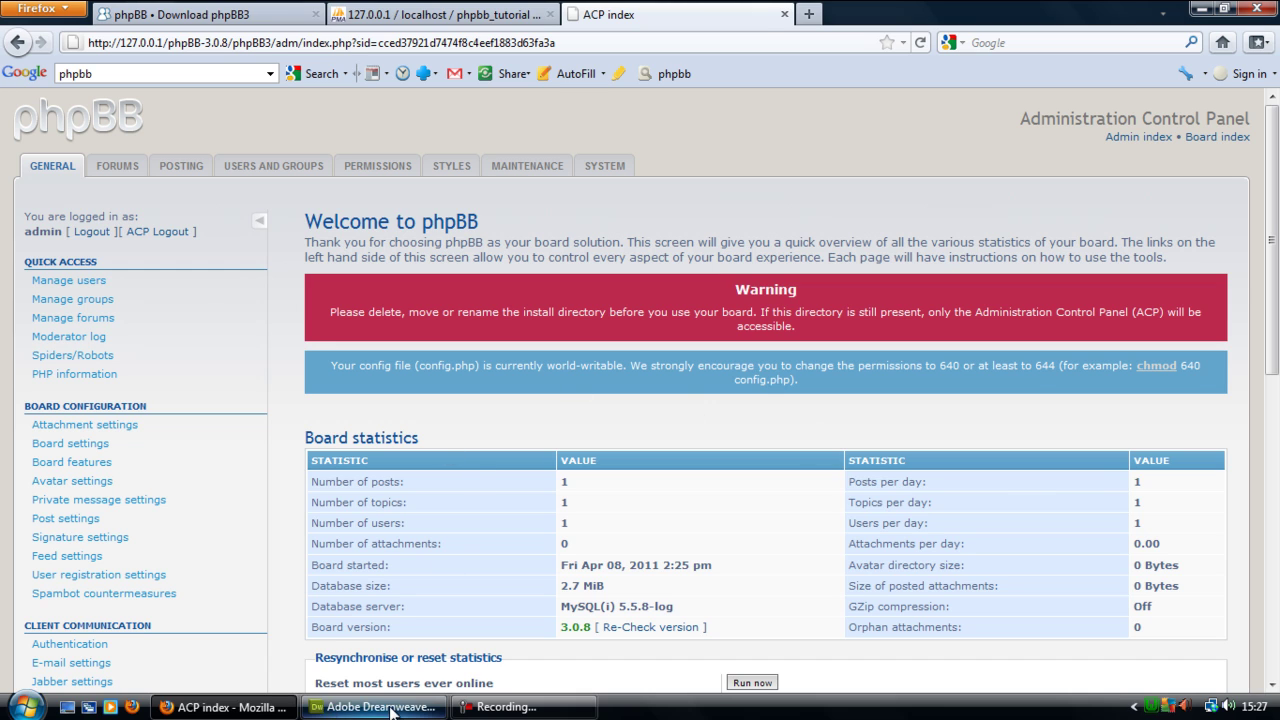
key("alt+Tab")
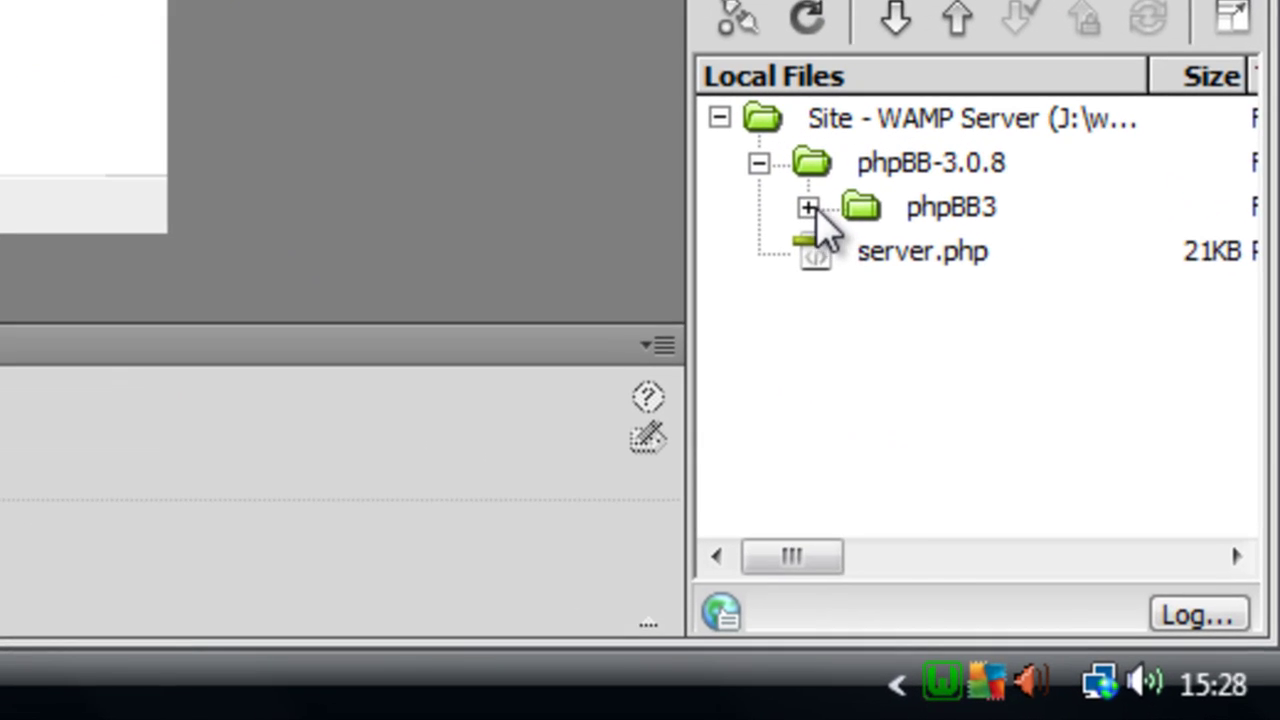
- Rename the phpBB-3.0.8 install folder to install_backup in Dreamweaver, updating its links
left_click(901, 309)
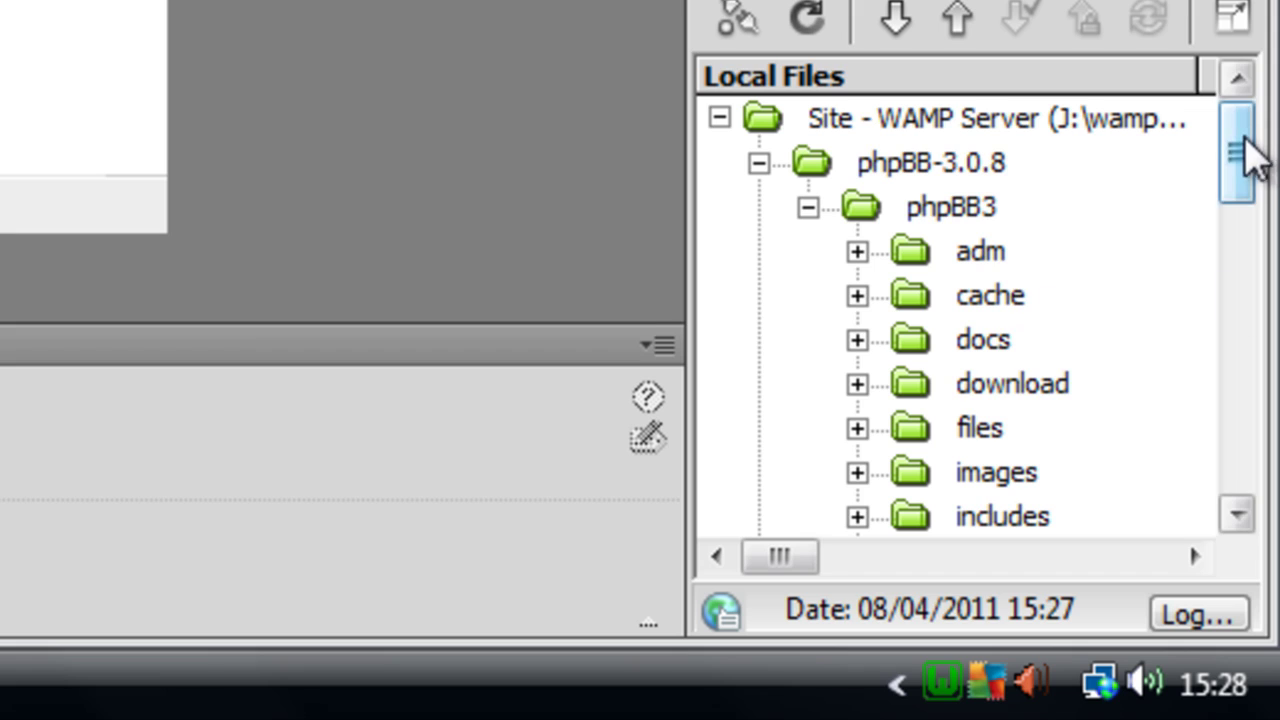
left_click_drag(1244, 252, 1247, 299)
left_click_drag(1240, 190, 1240, 206)
left_click(1003, 360)
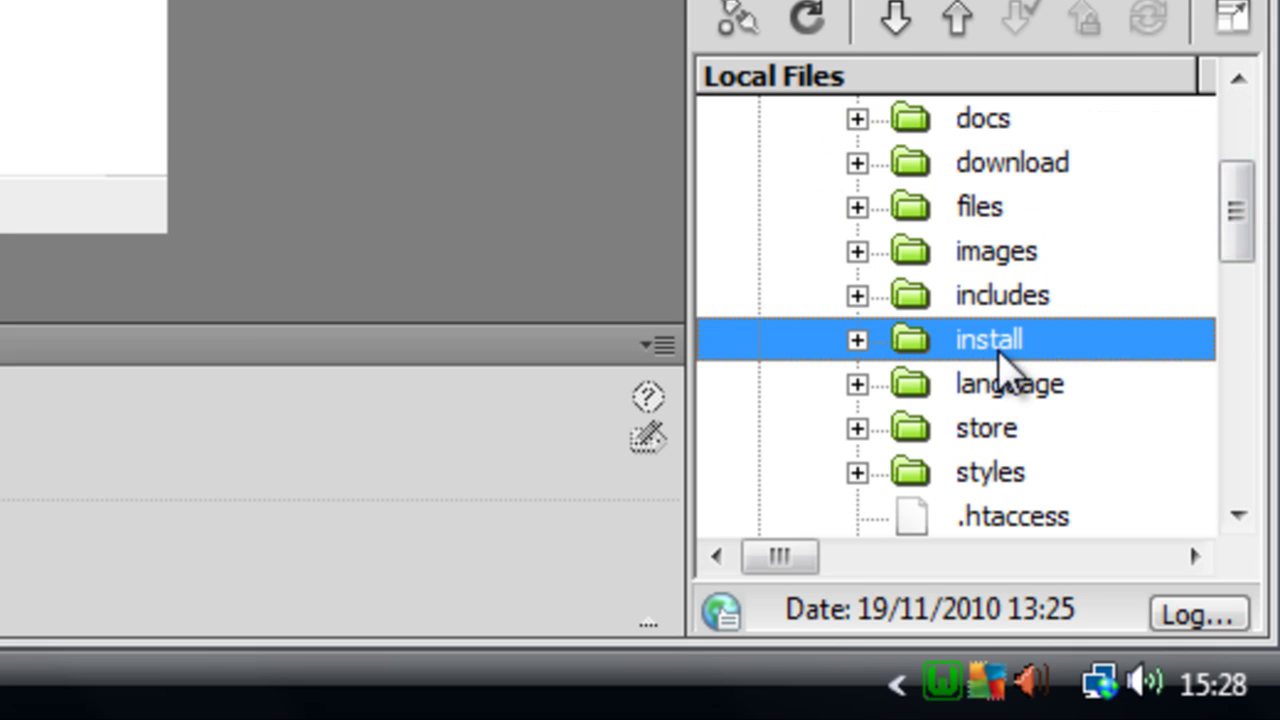
left_click(1077, 338)
left_click(1078, 335)
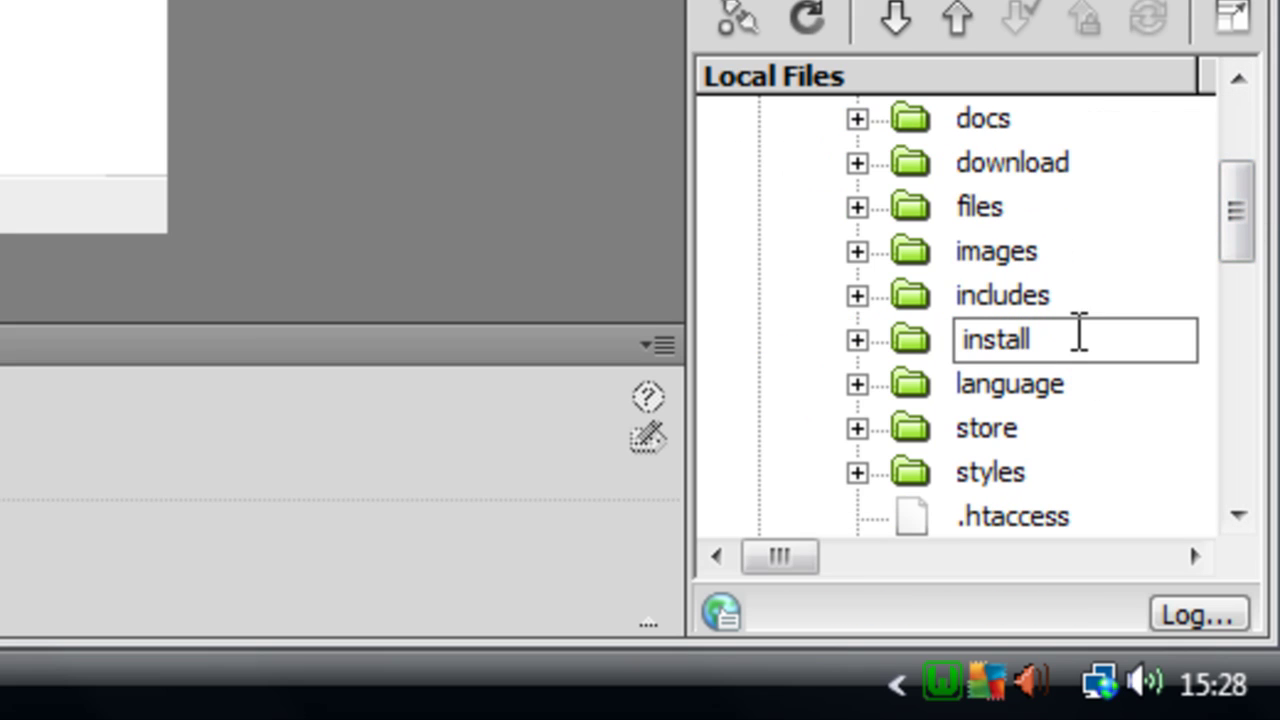
type("_backup")
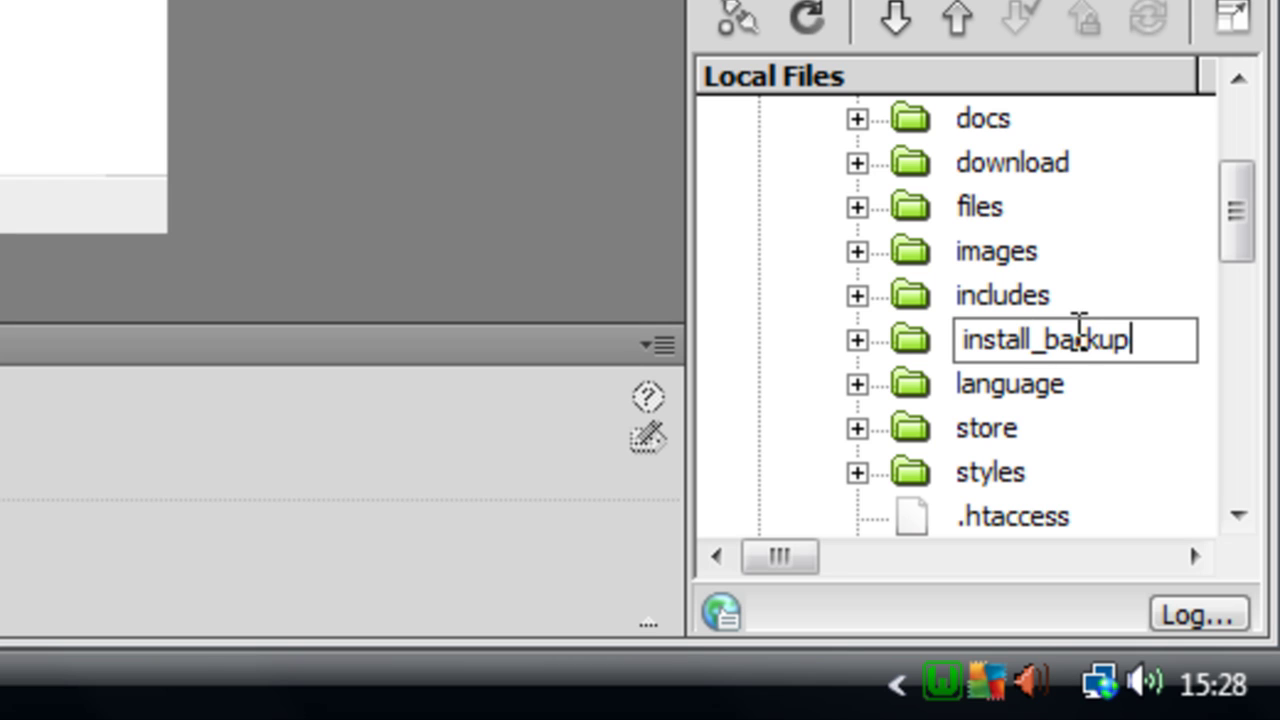
key("Return")
left_click(1062, 170)
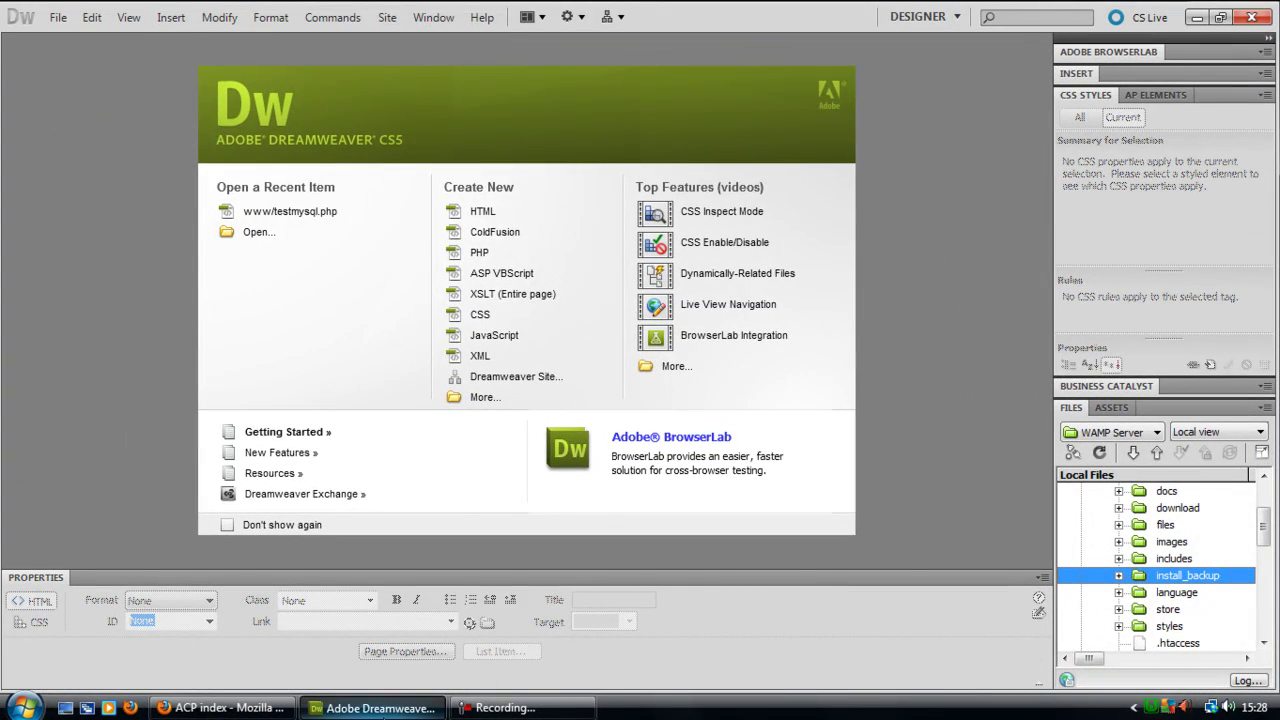
left_click(505, 707)
left_click(155, 707)
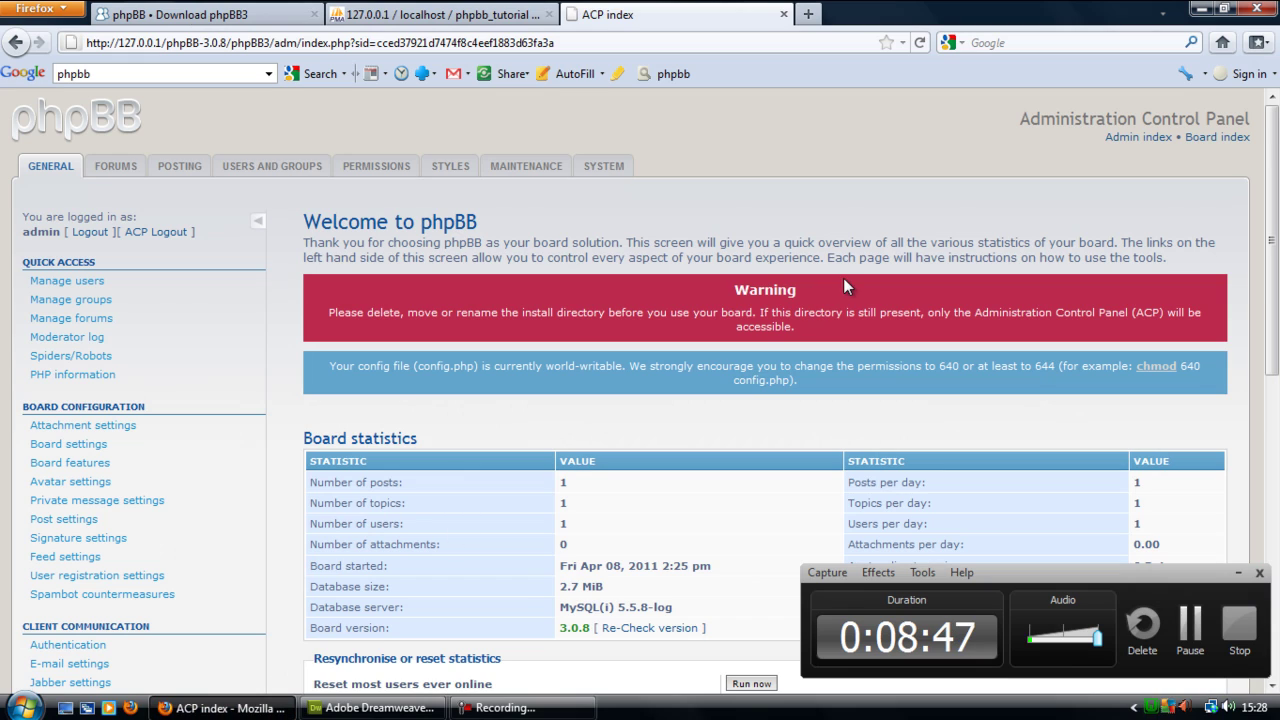
- Reload the ACP index so the install warning disappears, then go to the board index
key("F5")
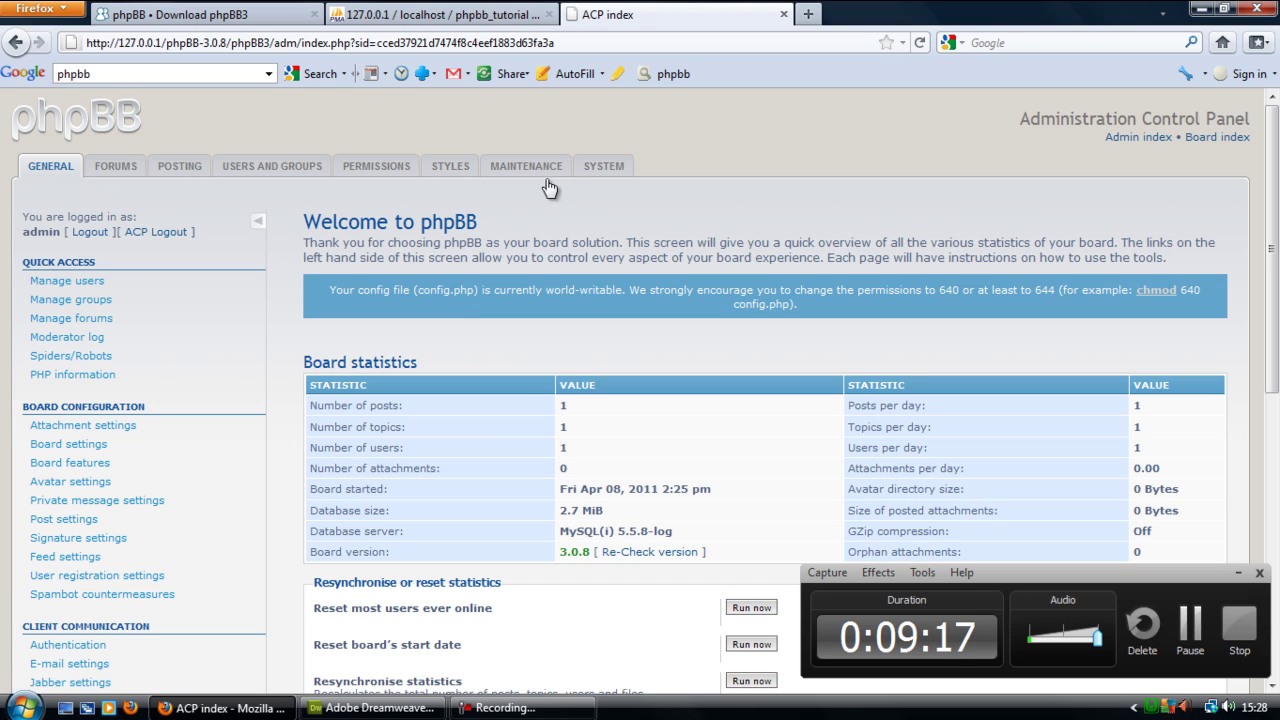
left_click(1224, 142)
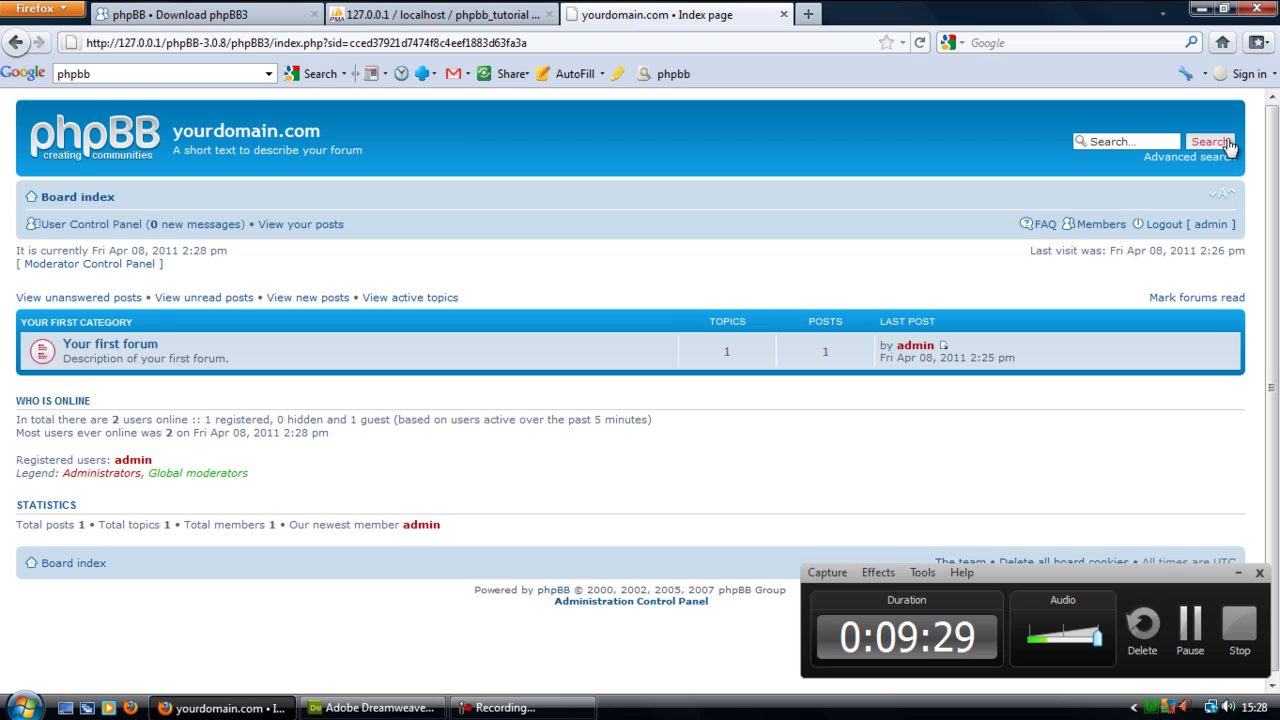
- Browse Your first forum and its Welcome to phpBB3 topic, then return to the ACP index
left_click(114, 354)
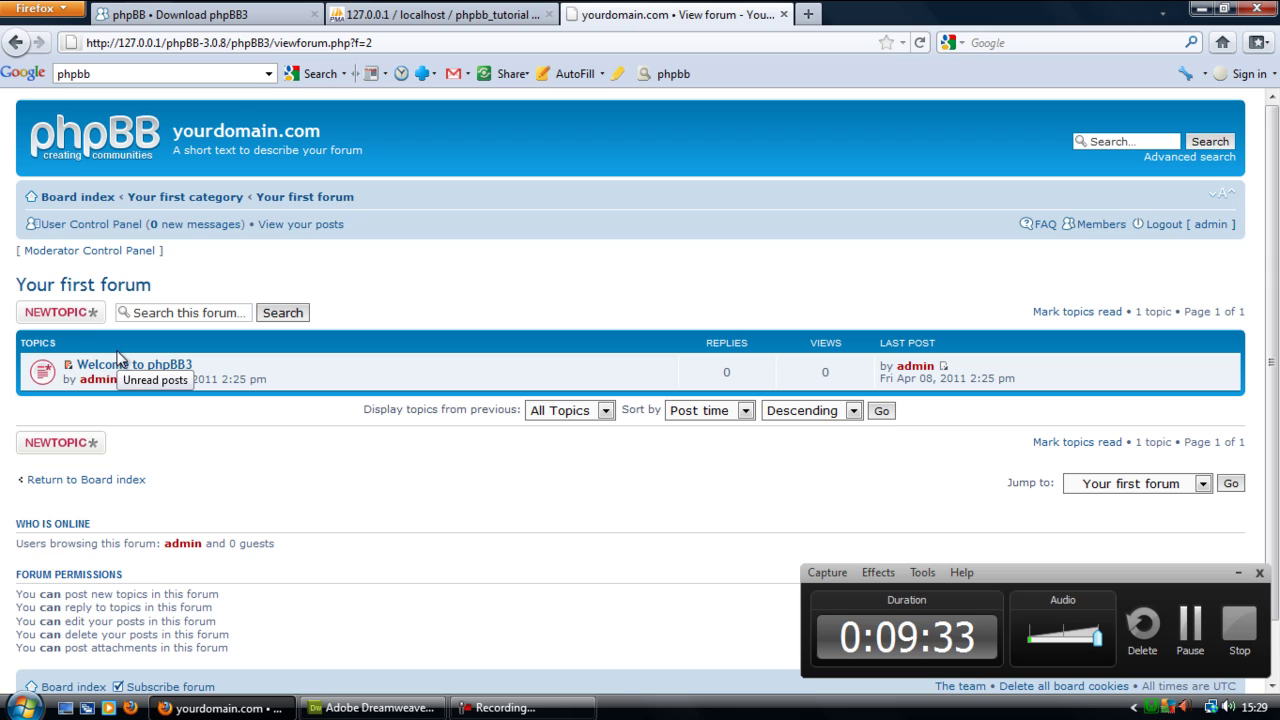
left_click(170, 364)
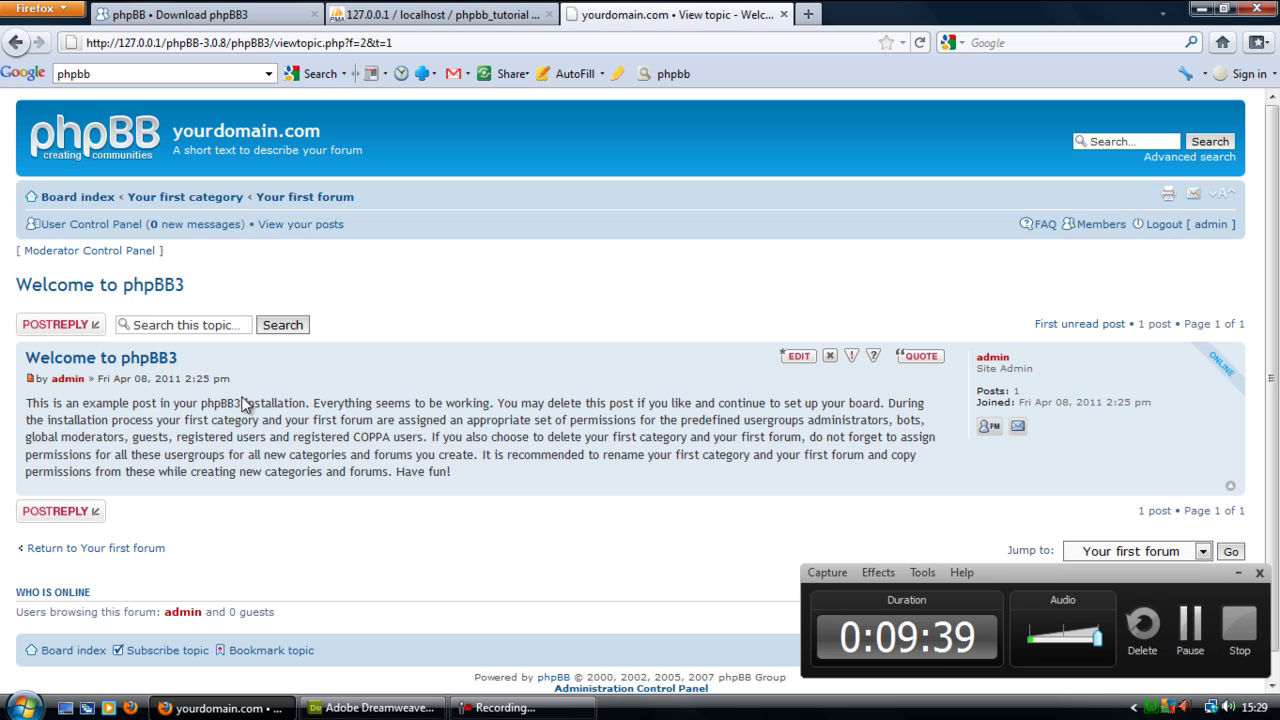
key("BackSpace")
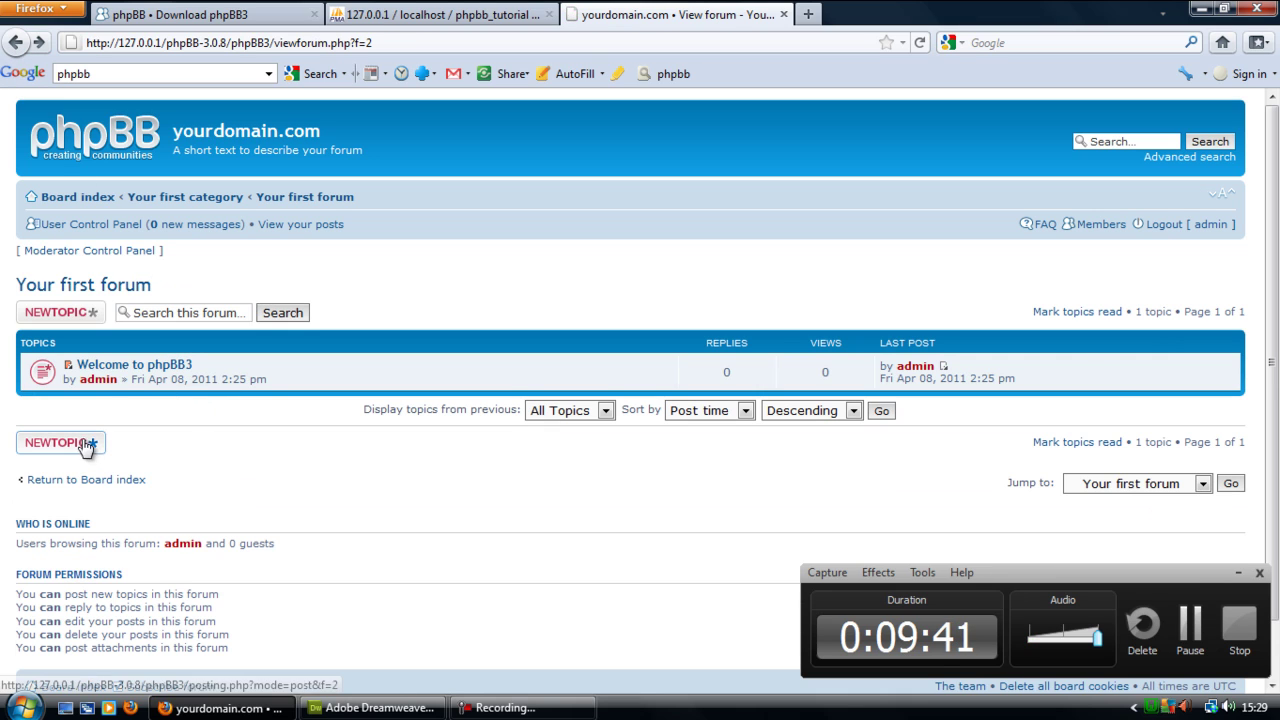
left_click(44, 437)
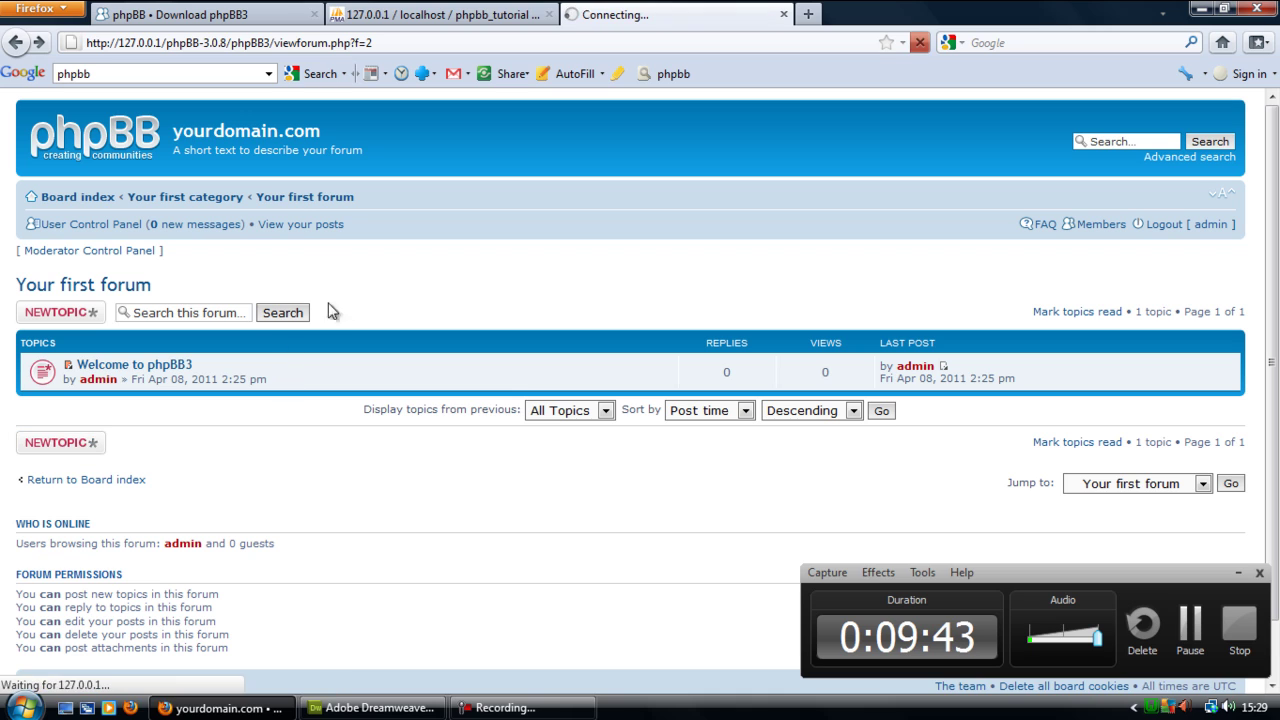
key("BackSpace")
left_click(16, 41)
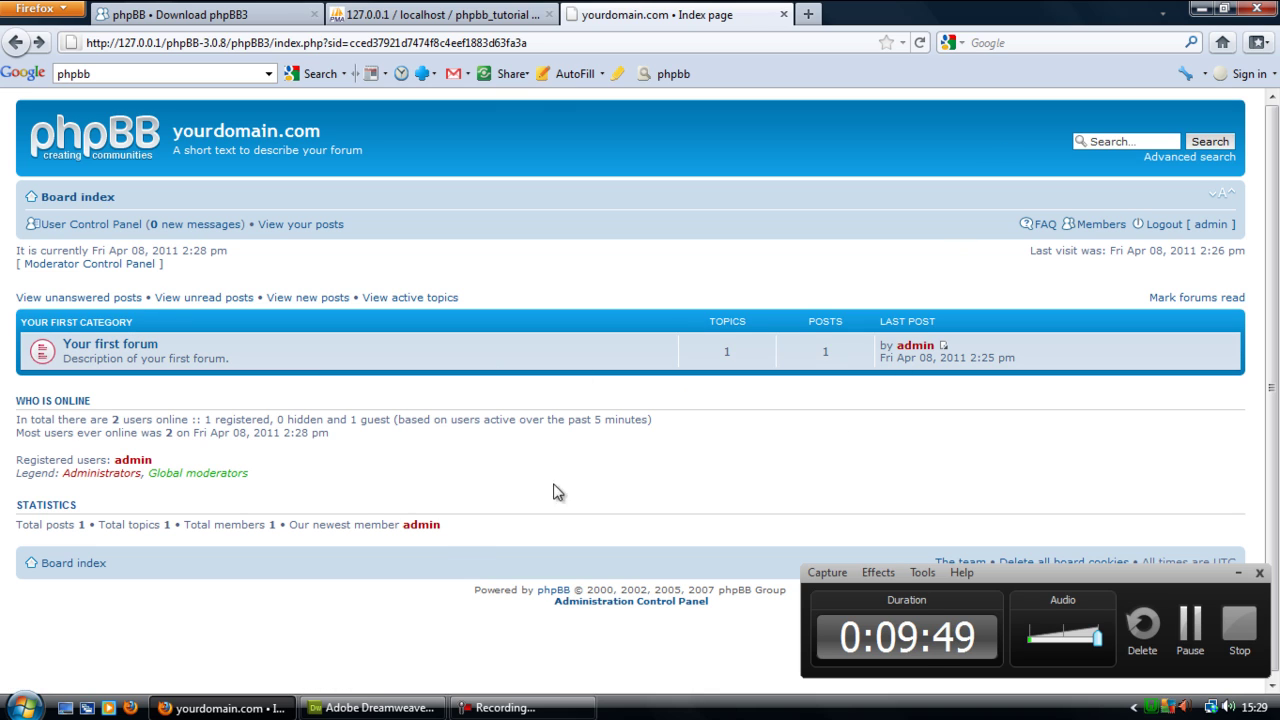
left_click(599, 604)
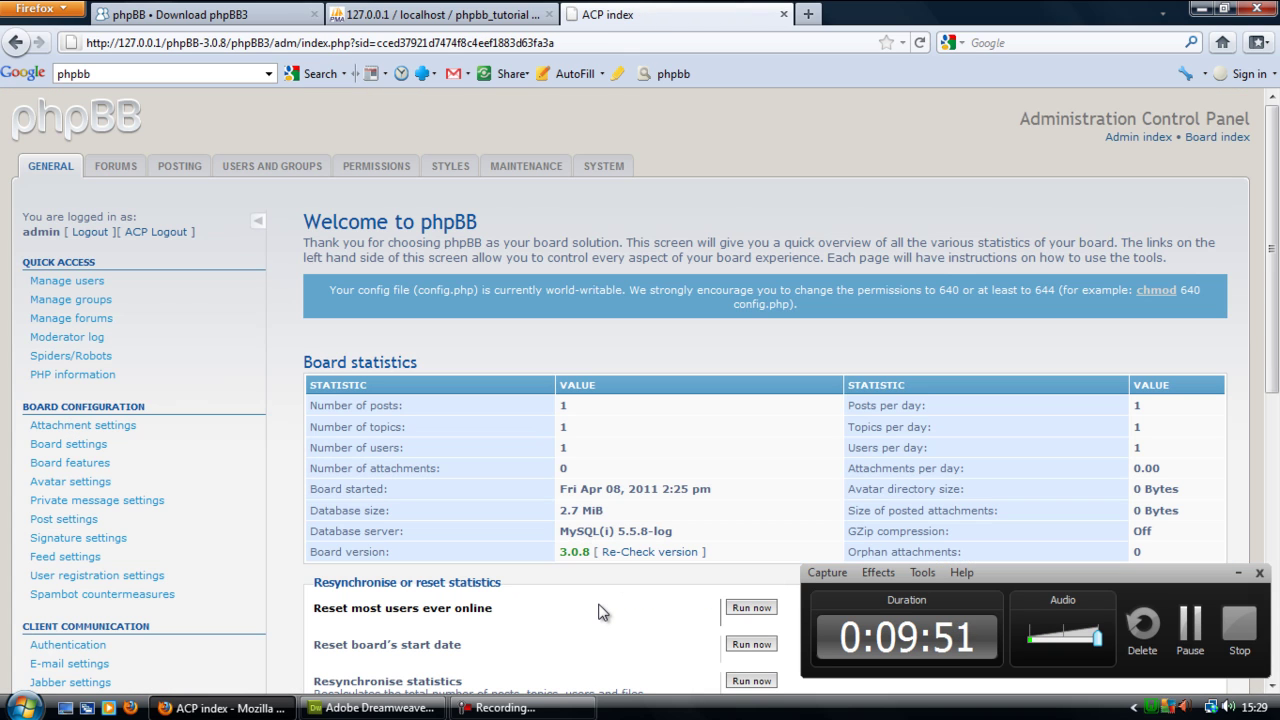
- Create a forum named 'new' from the Forums page, keeping its default settings
left_click(97, 165)
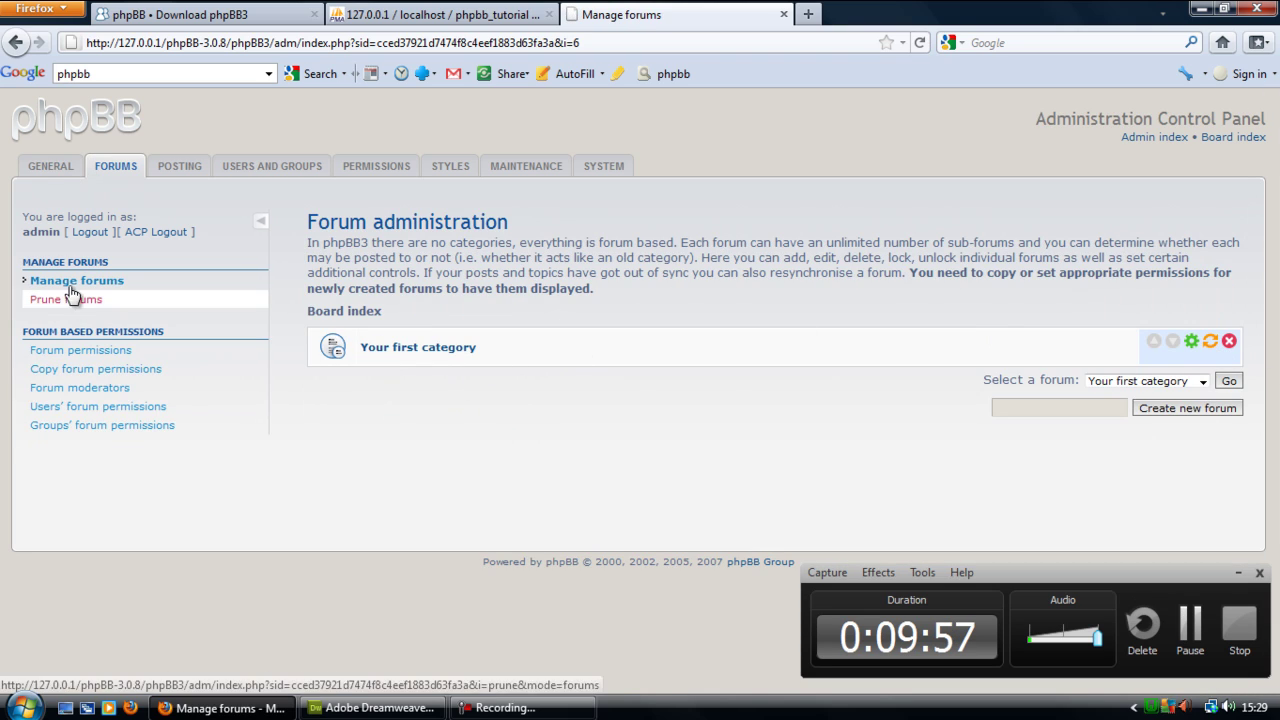
left_click(1094, 410)
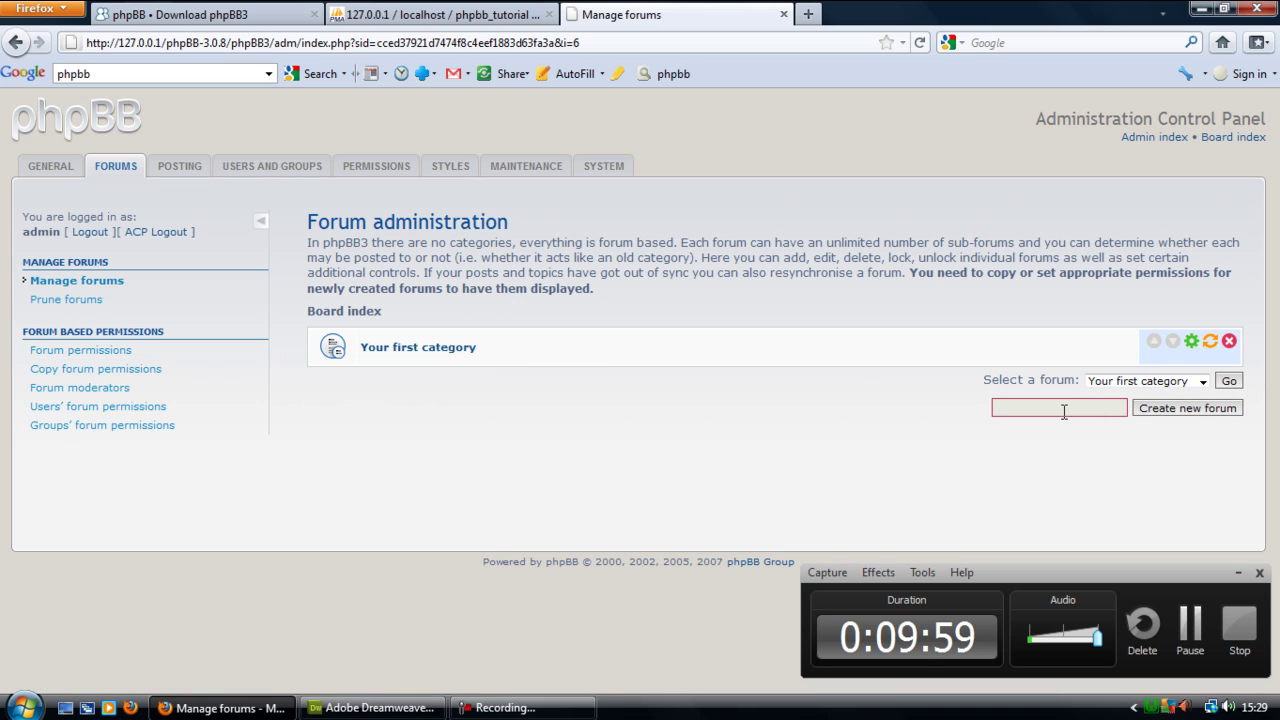
left_click(1064, 411)
type("new")
key("Return")
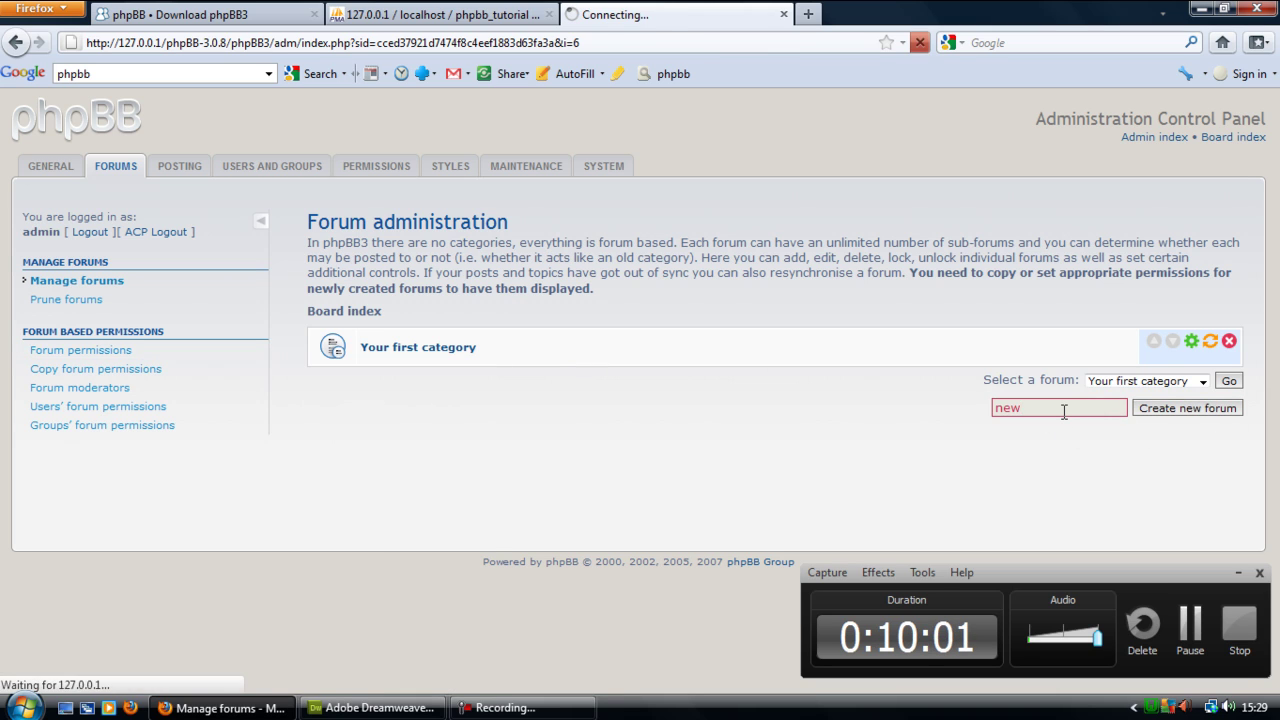
scroll(872, 423, "down", 15)
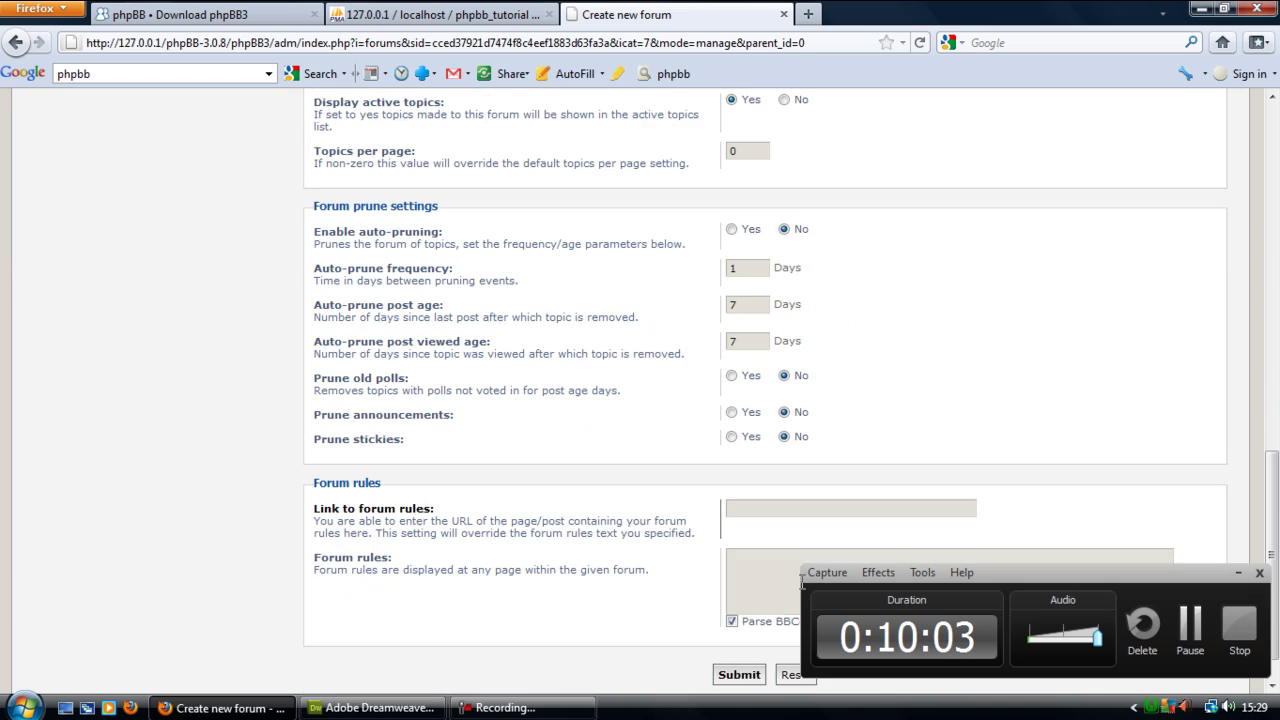
left_click(731, 633)
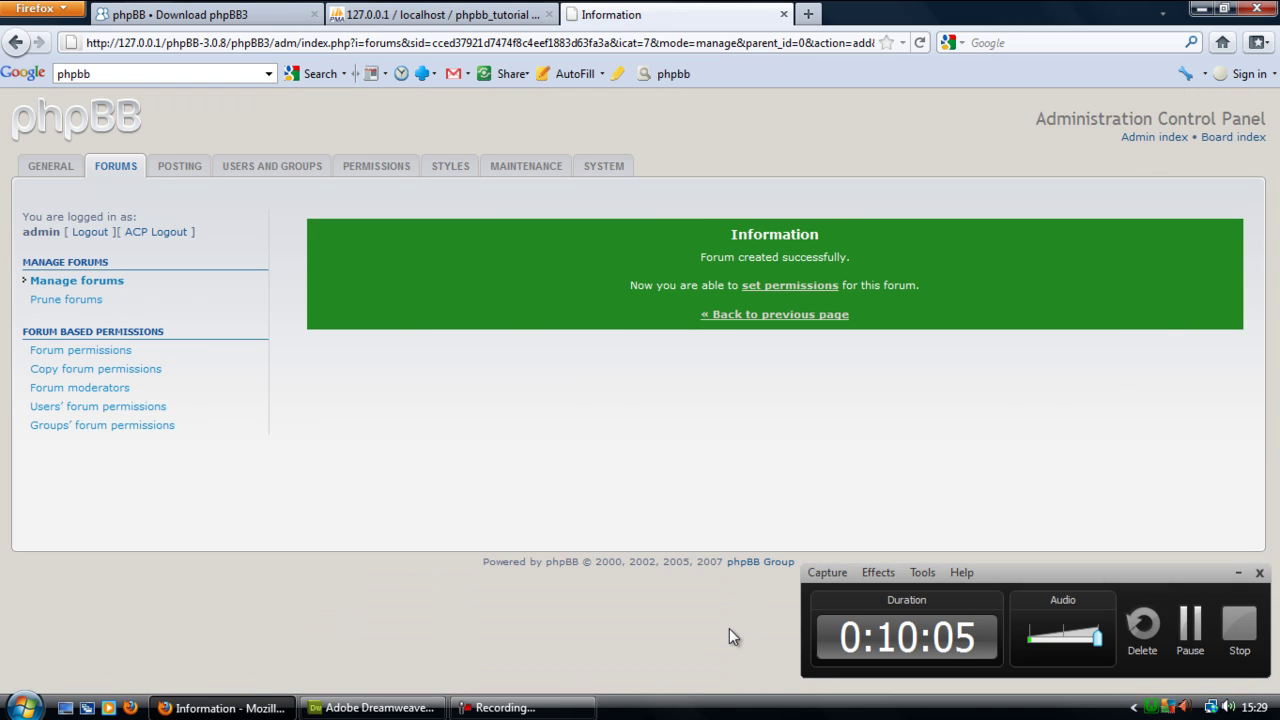
- Add and apply Administrators group permissions on the new forum, then view the board index
left_click(789, 287)
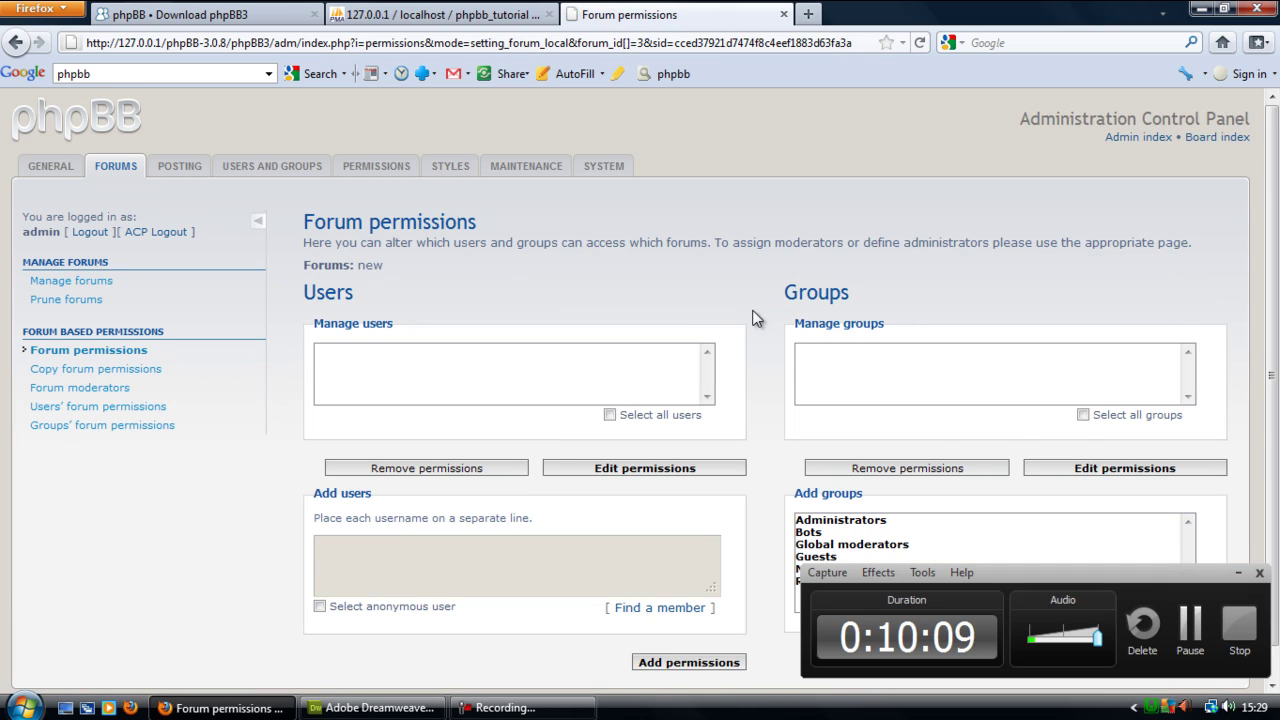
scroll(747, 328, "down", 1)
left_click(473, 352)
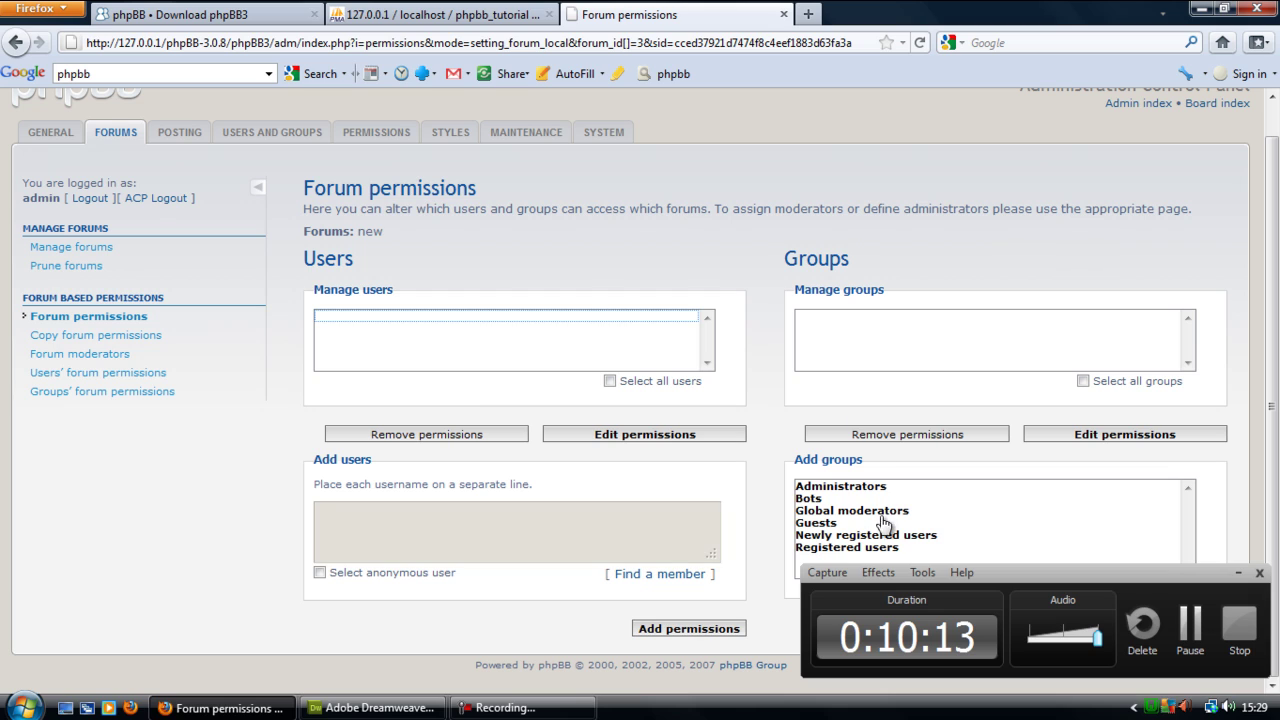
left_click(852, 487)
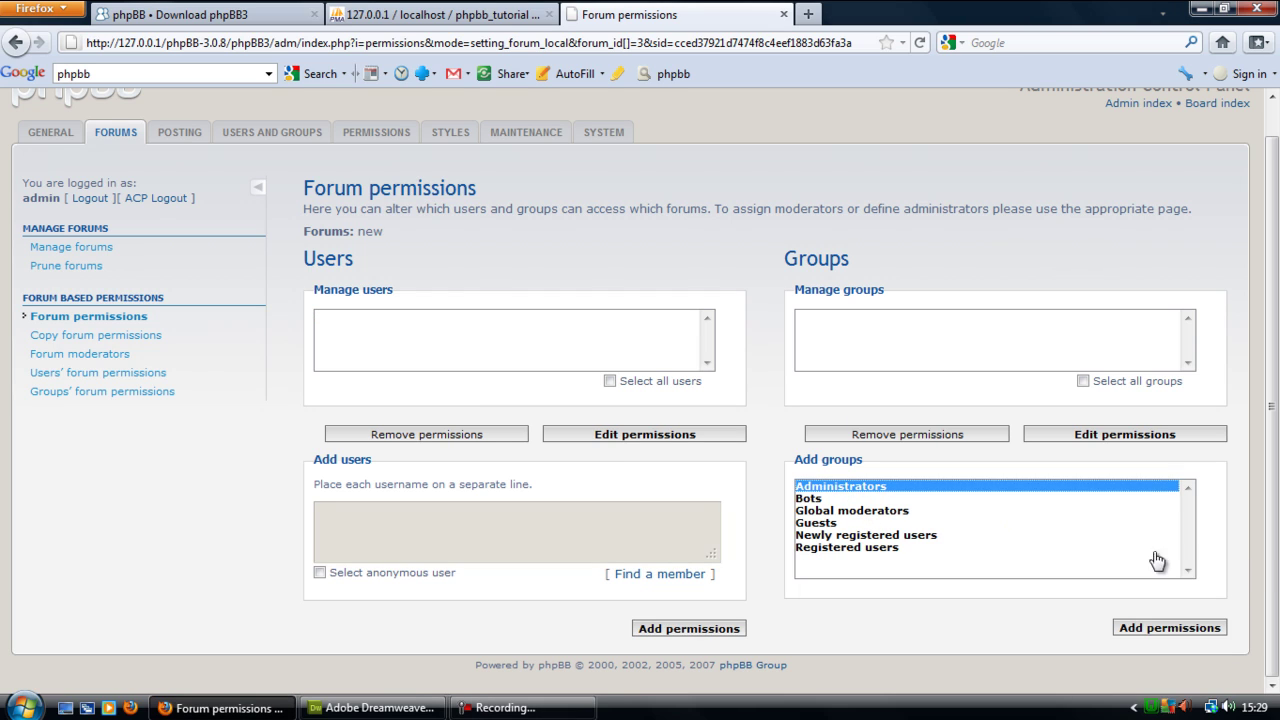
left_click(1180, 629)
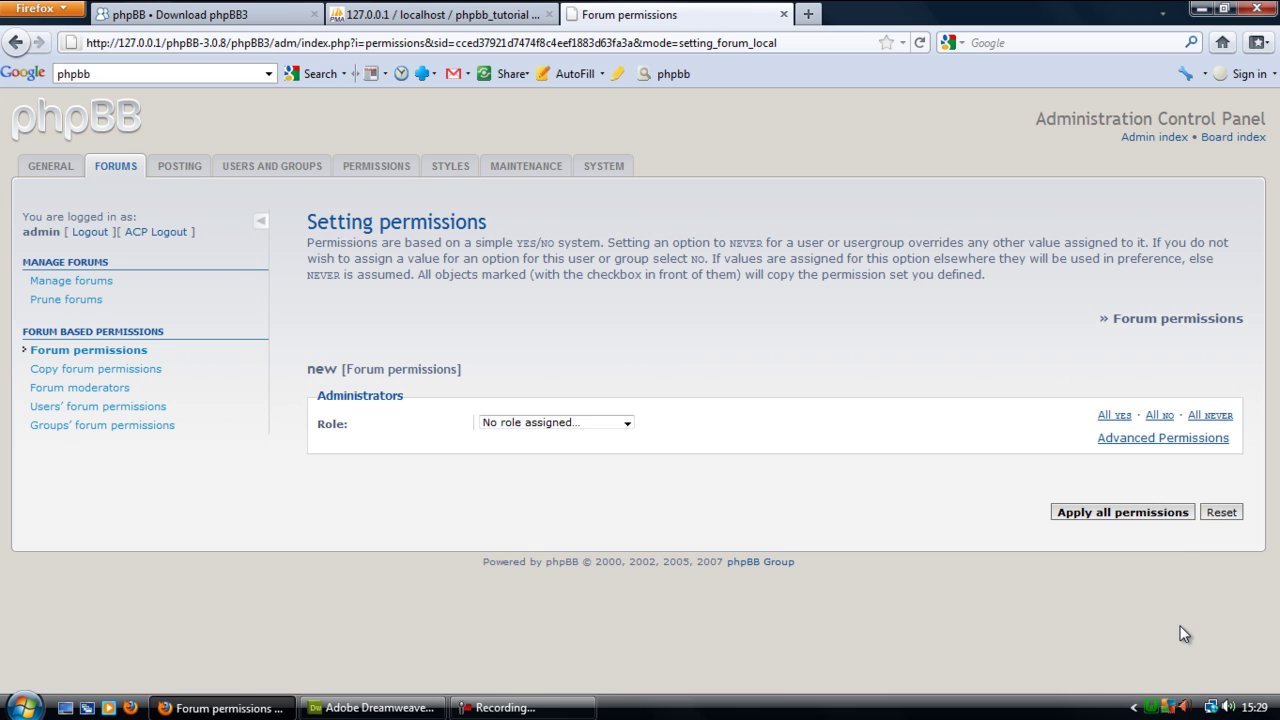
left_click(1130, 513)
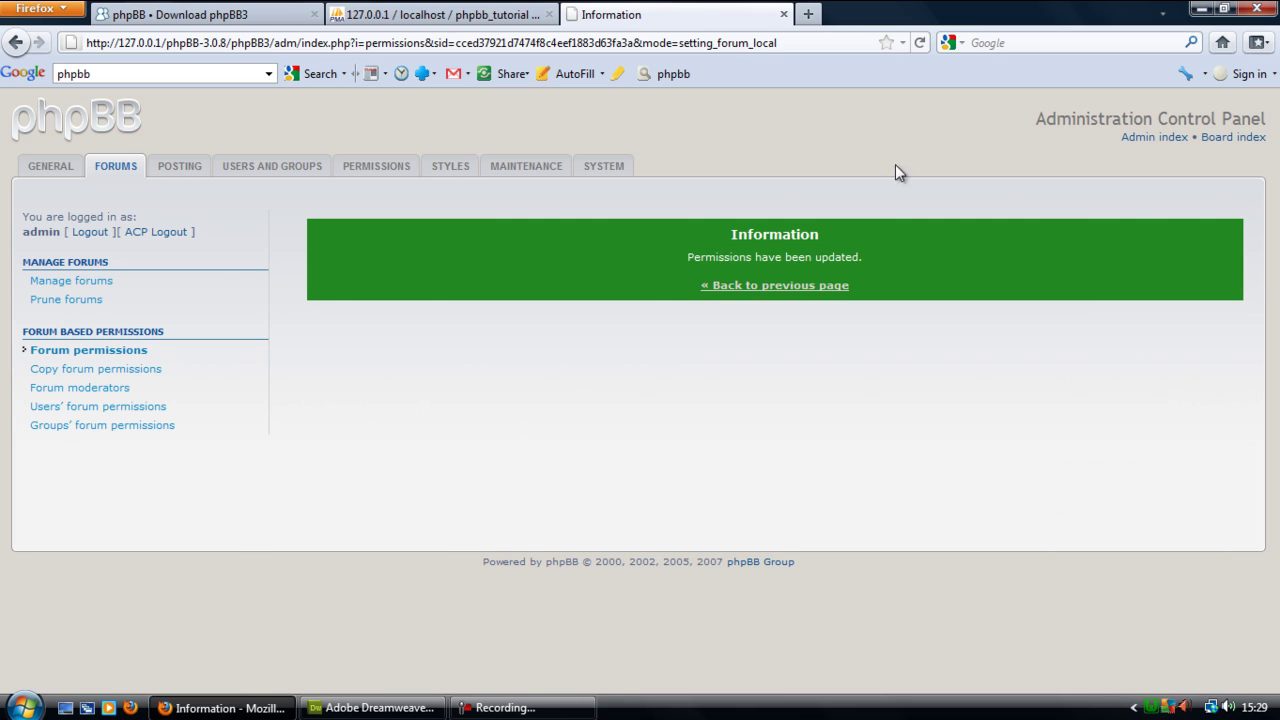
left_click(1214, 140)
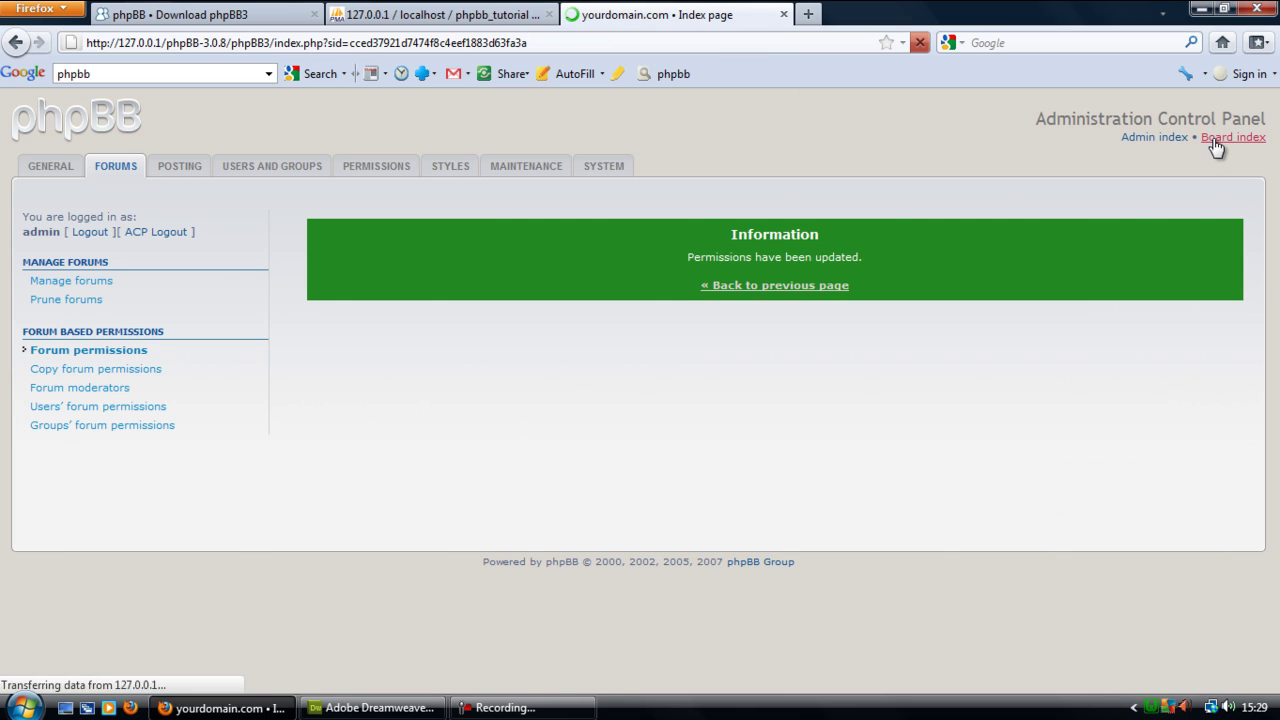